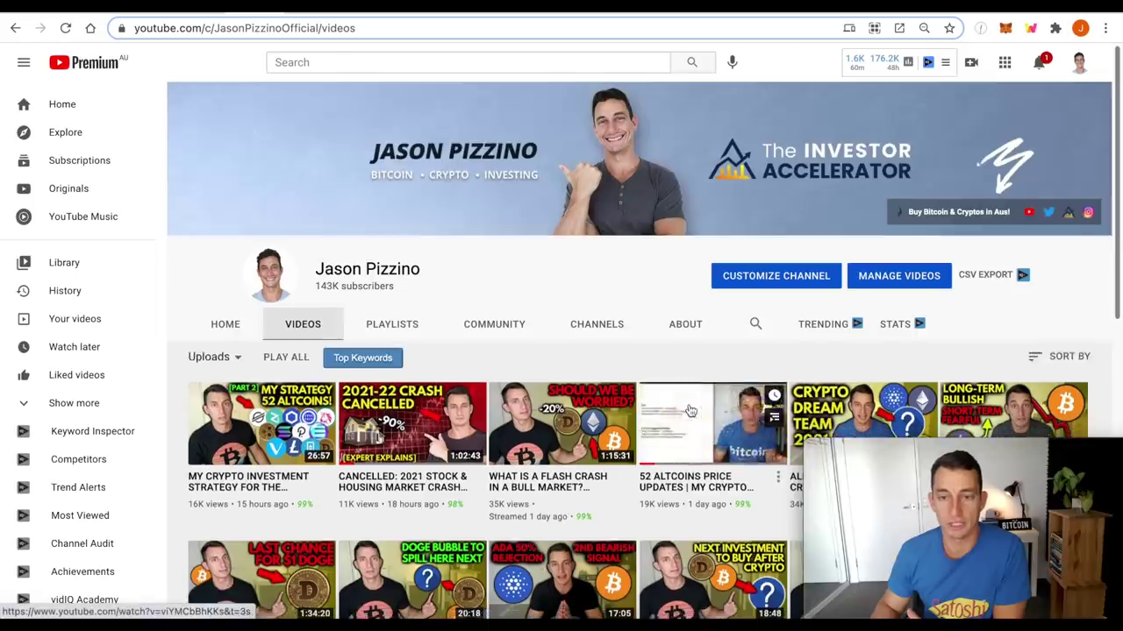
Bring up the Facebook group post on YFI and YFII breaking out, highlighting its 'XLM does' phrase
scroll(690, 411, "down", 1)
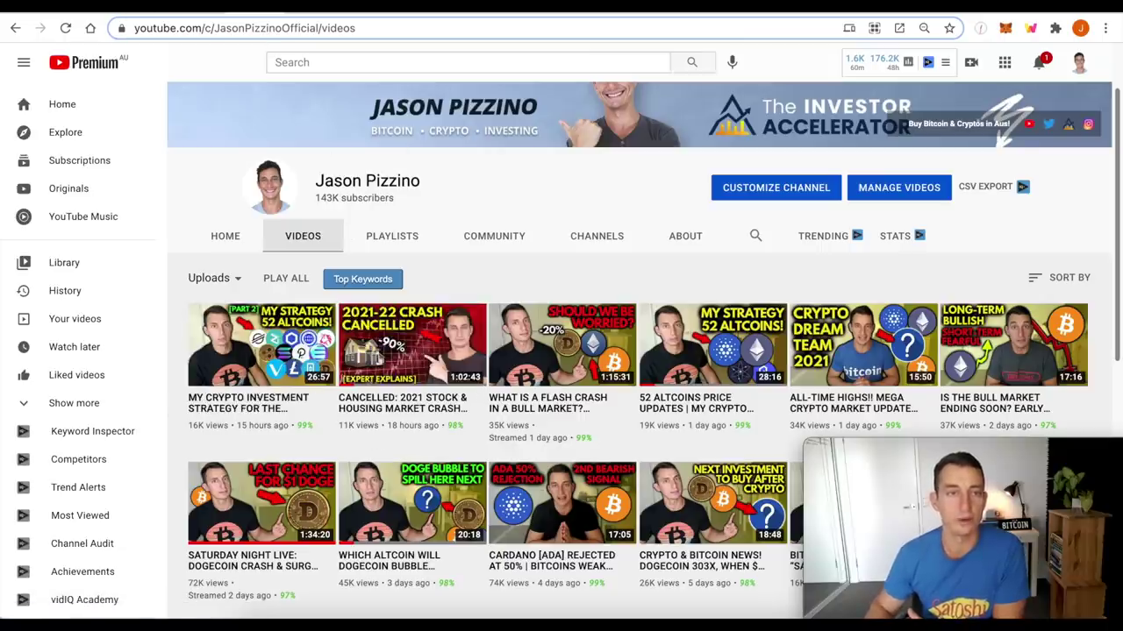
left_click(93, 14)
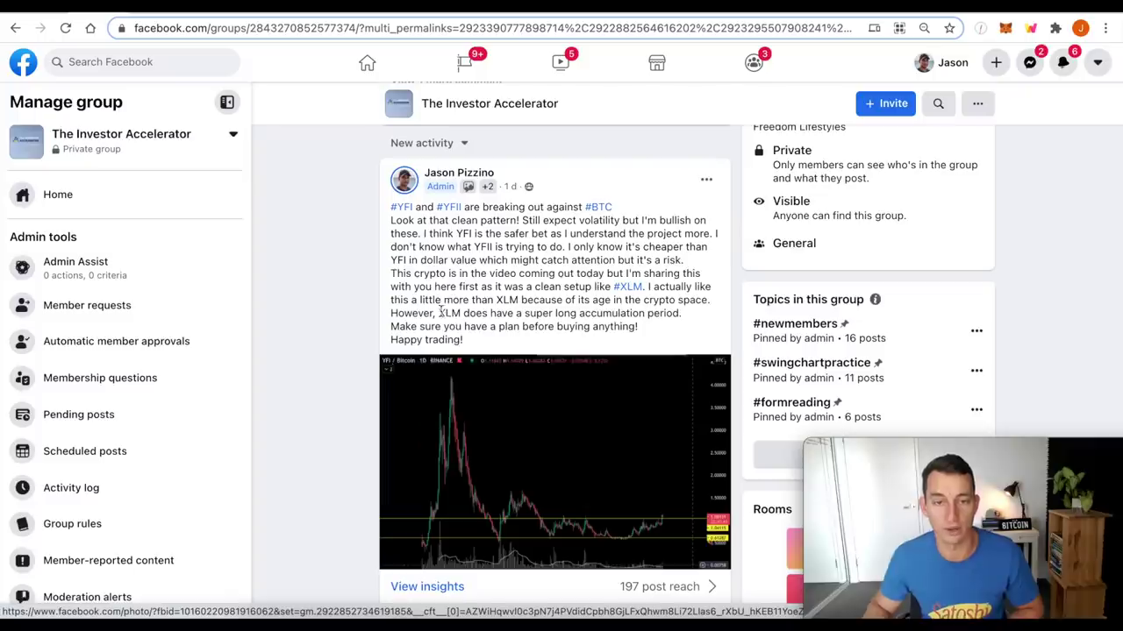
left_click_drag(439, 314, 489, 314)
left_click(504, 285)
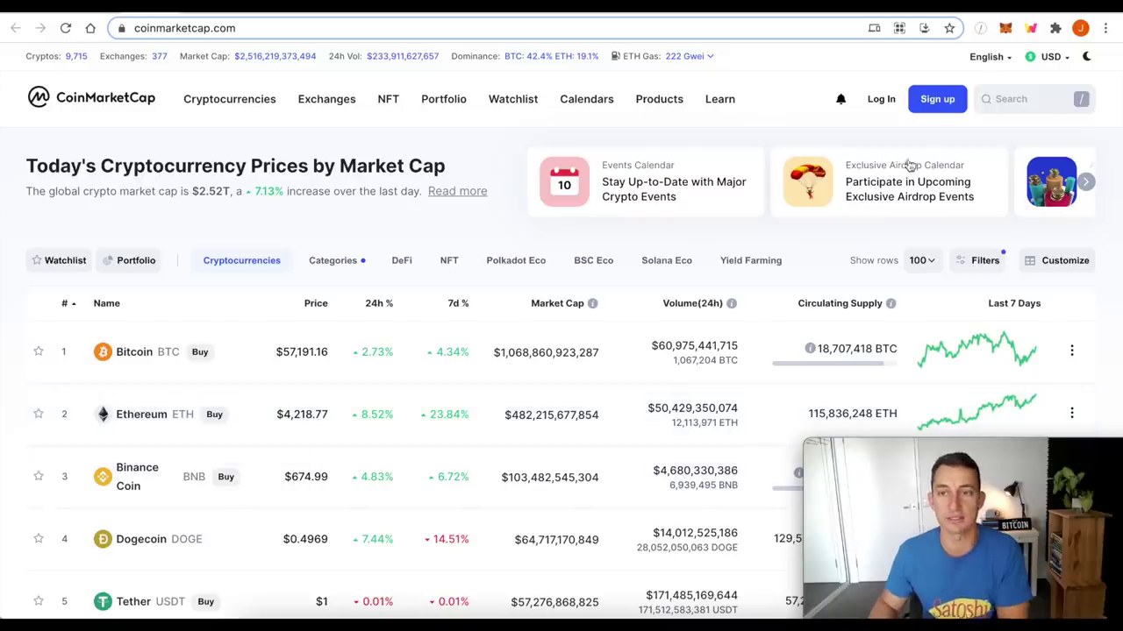
Search 'yfi' on CoinMarketCap, open yearn.finance and scroll through its price chart
left_click(1020, 102)
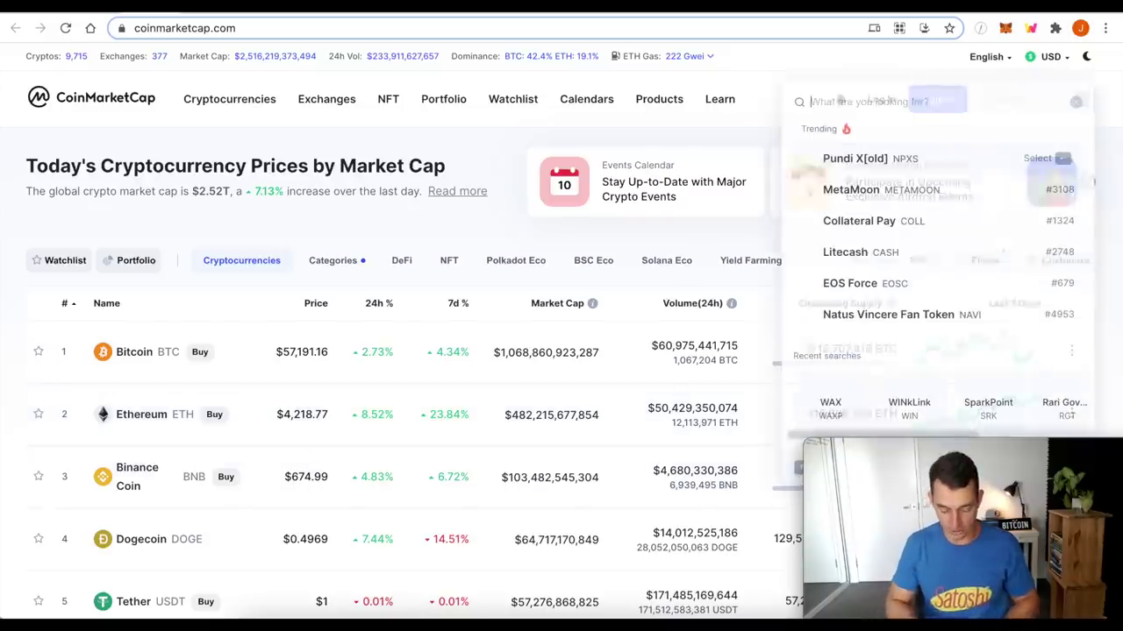
type("yfi")
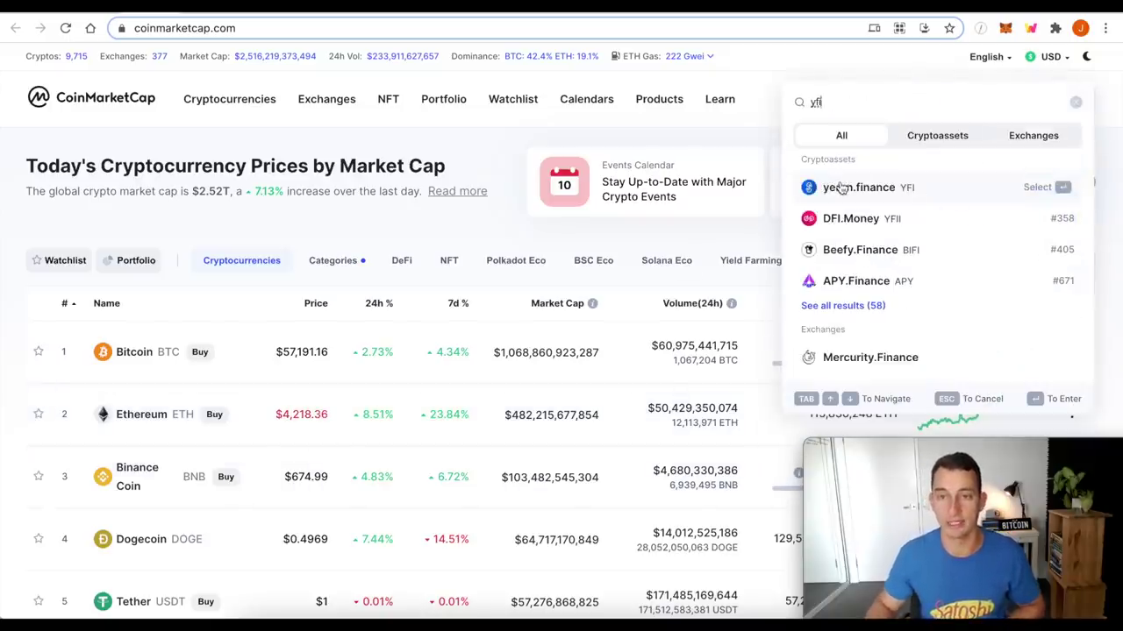
left_click(840, 188)
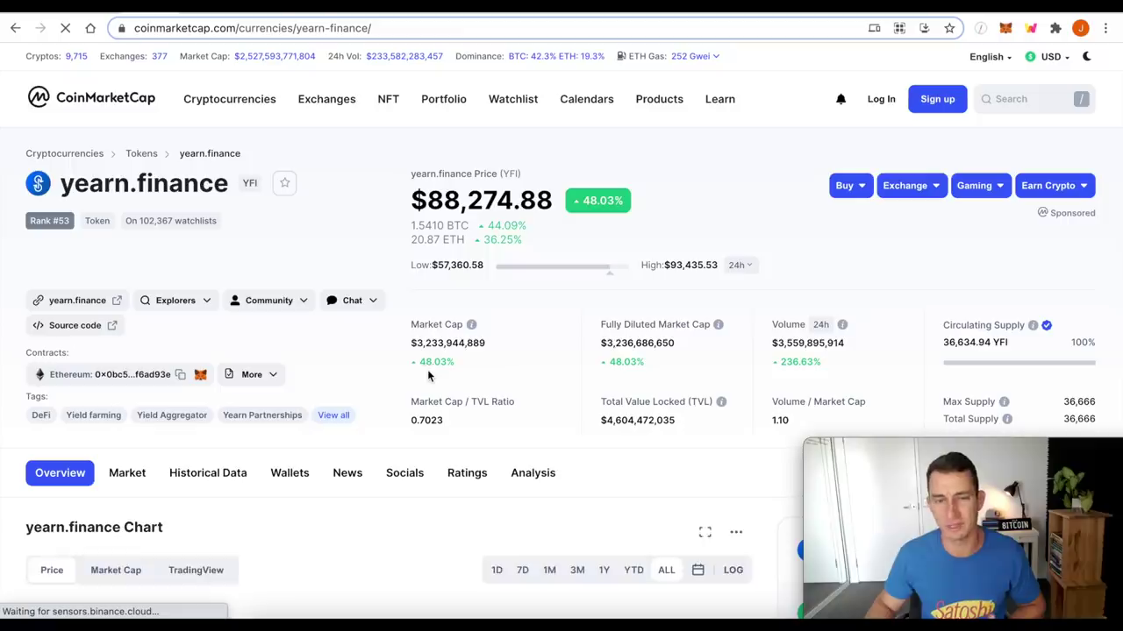
scroll(367, 363, "down", 5)
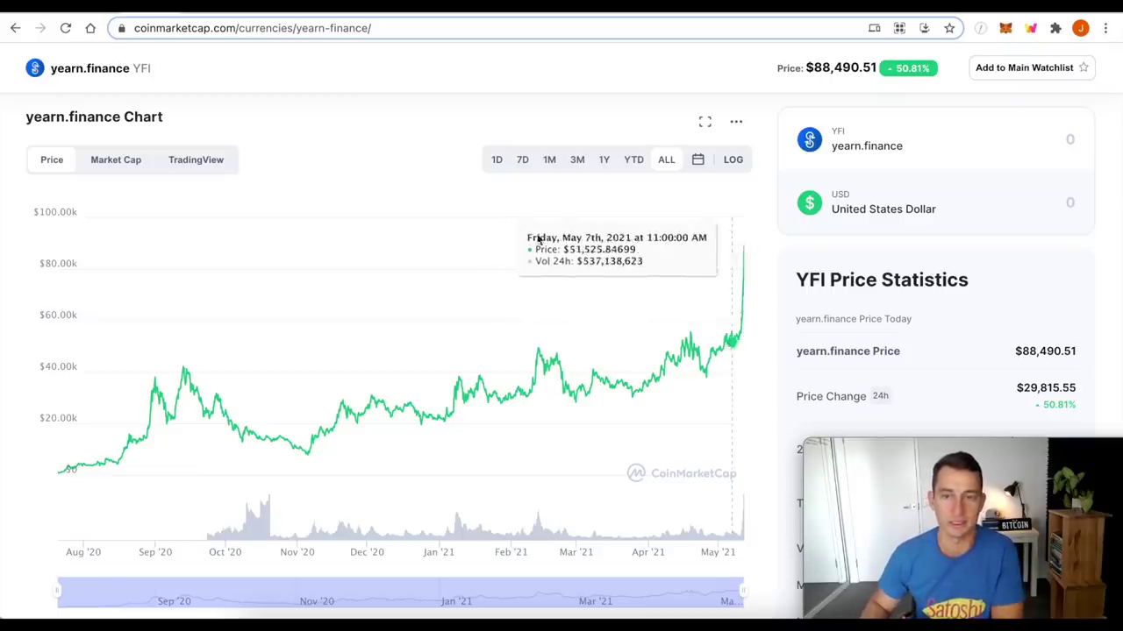
mouse_move(103, 386)
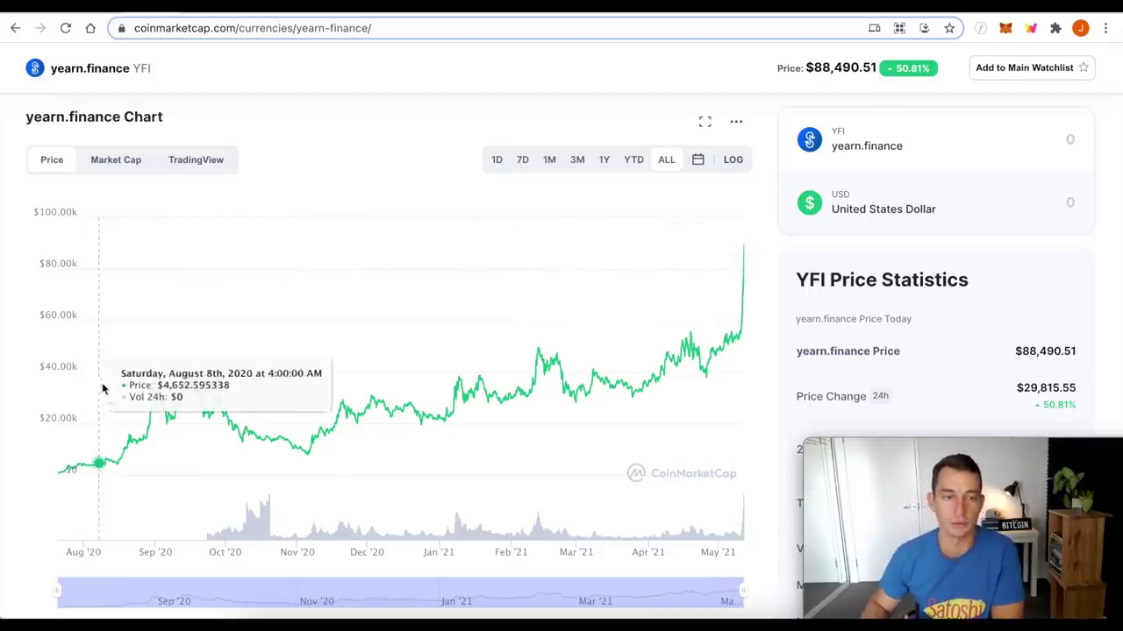
scroll(62, 311, "down", 3)
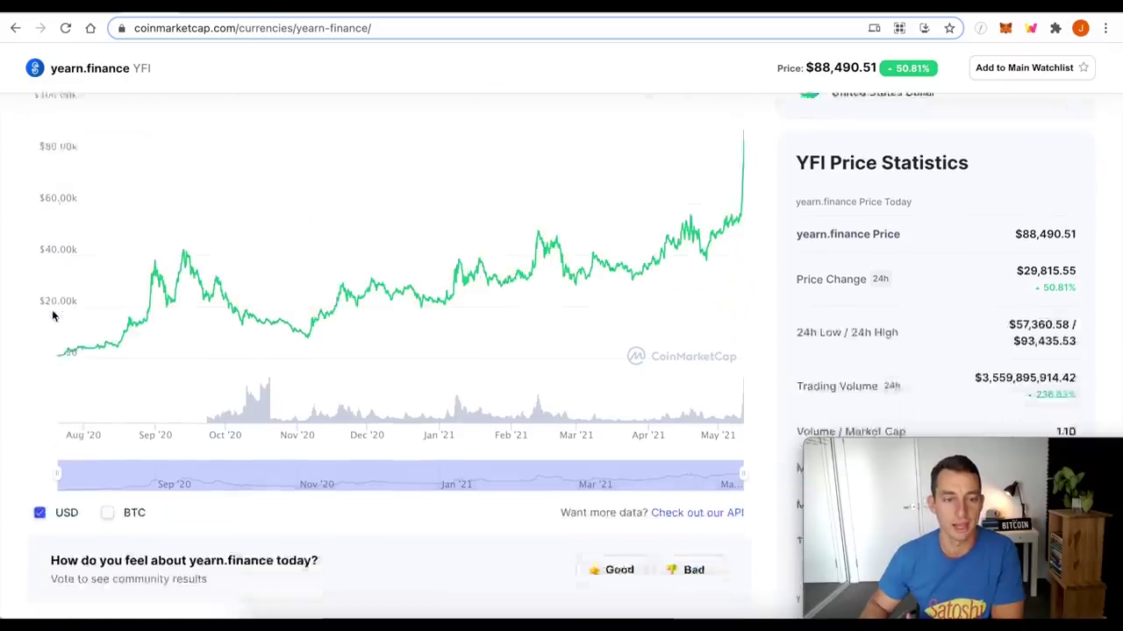
scroll(92, 298, "up", 2)
scroll(123, 228, "up", 3)
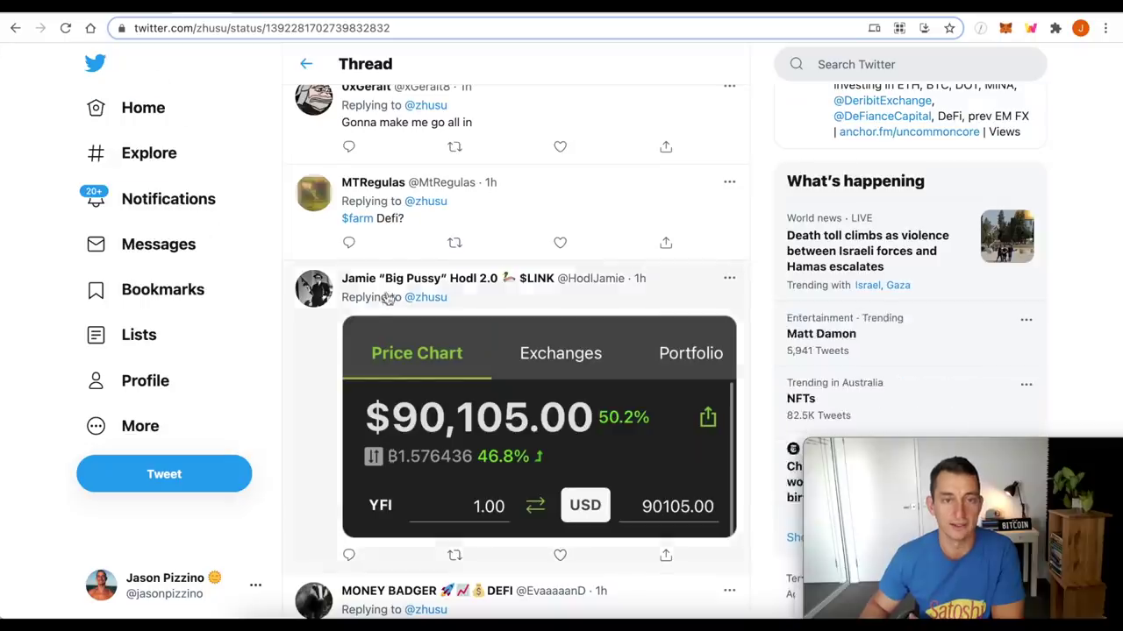
Scroll up the Twitter thread to the 'YFI leads all defi szns, jot this down' tweet
scroll(386, 290, "up", 2)
scroll(399, 324, "up", 3)
scroll(402, 326, "up", 3)
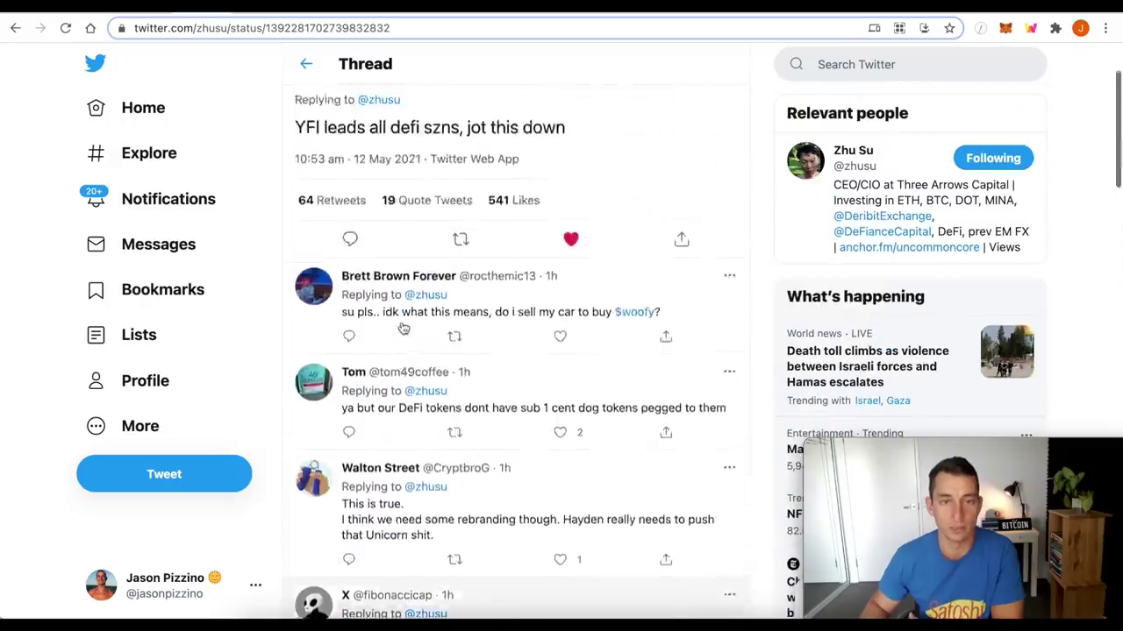
scroll(401, 326, "up", 2)
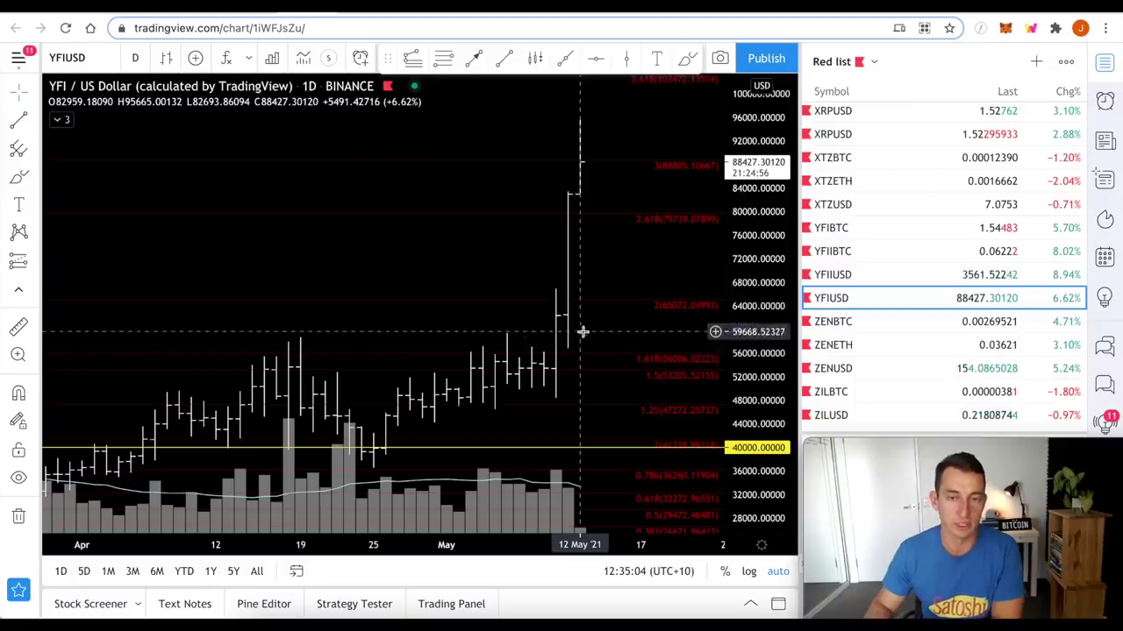
Zoom out the YFI/USD chart, select its Fib drawing, then switch to YFIBTC from the Red list
scroll(473, 355, "down", 3)
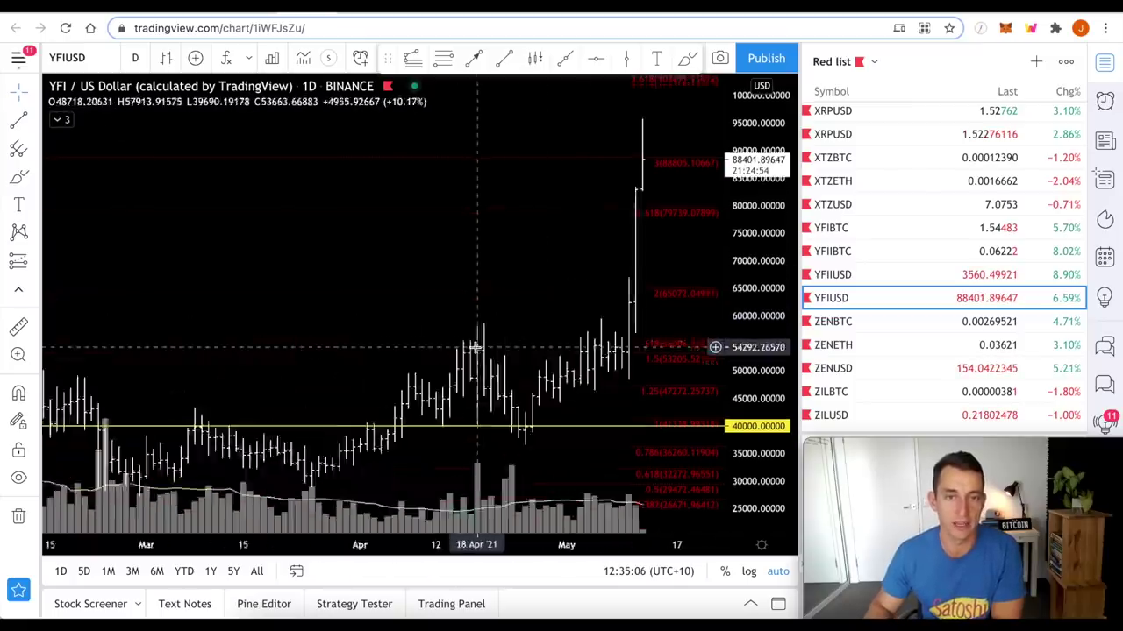
scroll(477, 347, "down", 3)
scroll(476, 348, "down", 3)
scroll(487, 351, "down", 2)
scroll(493, 347, "down", 1)
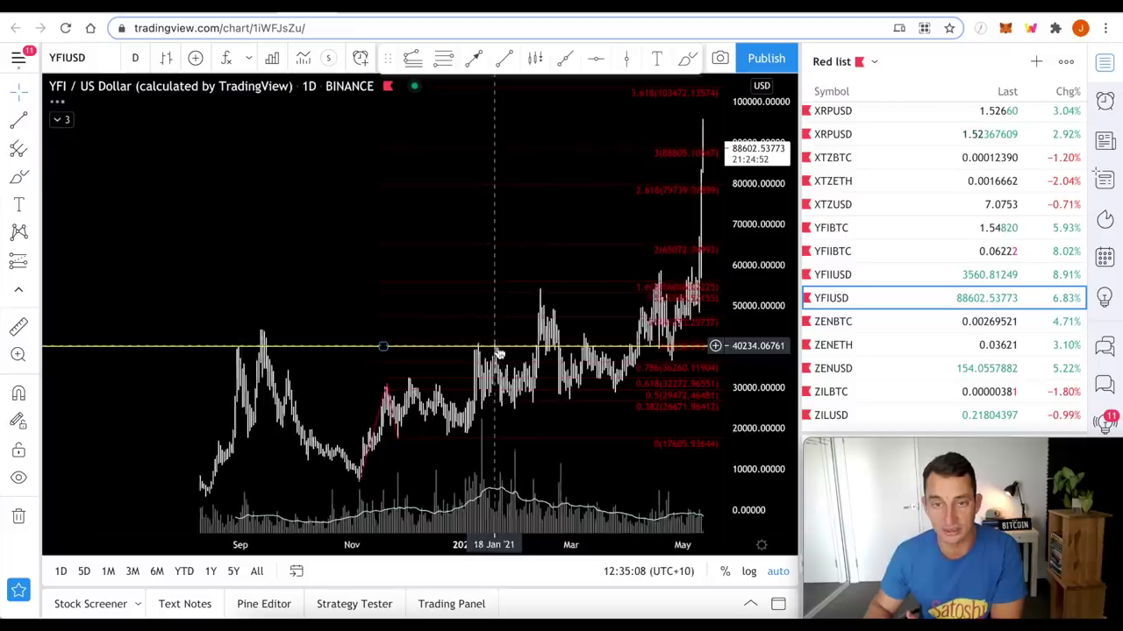
scroll(500, 331, "down", 1)
scroll(609, 338, "down", 2)
scroll(609, 338, "down", 2)
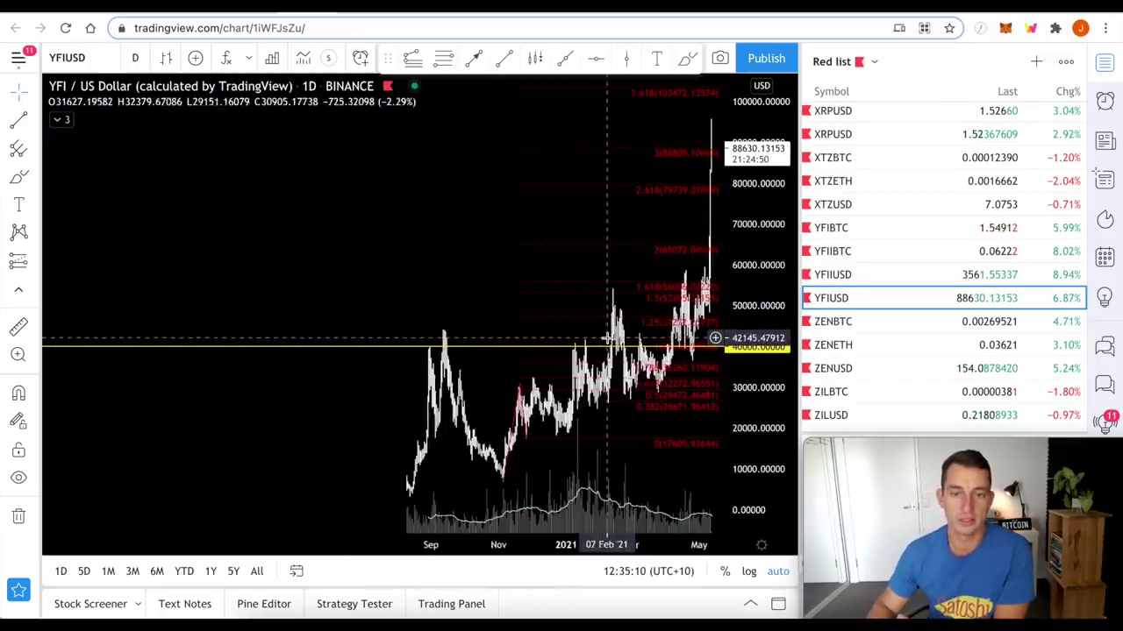
scroll(602, 336, "down", 1)
scroll(601, 336, "up", 2)
scroll(599, 336, "up", 2)
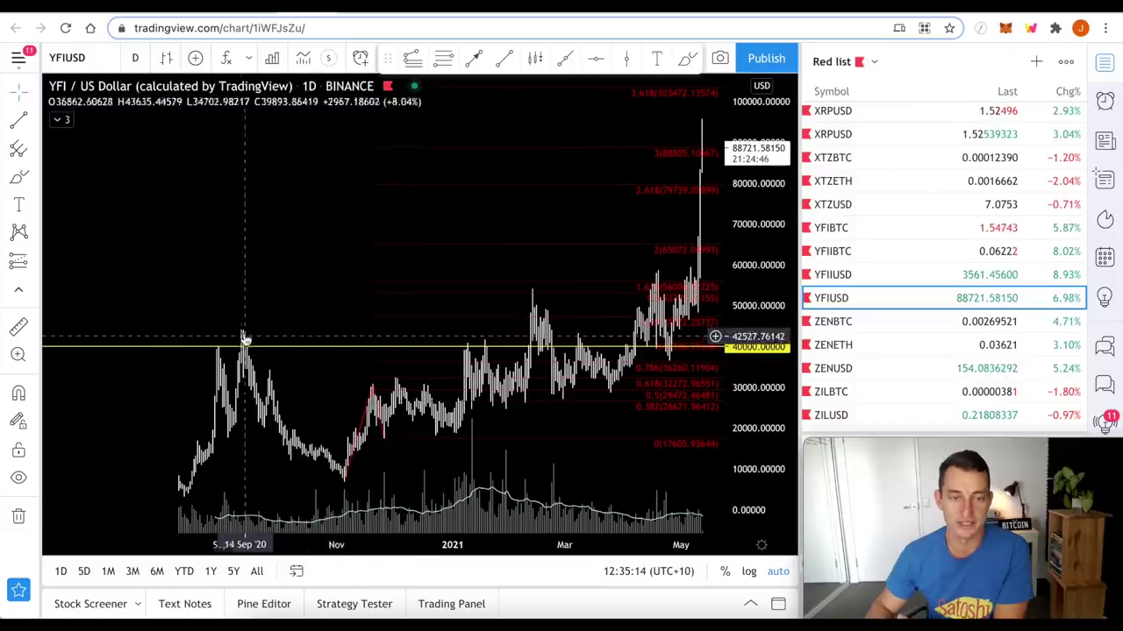
left_click(348, 483)
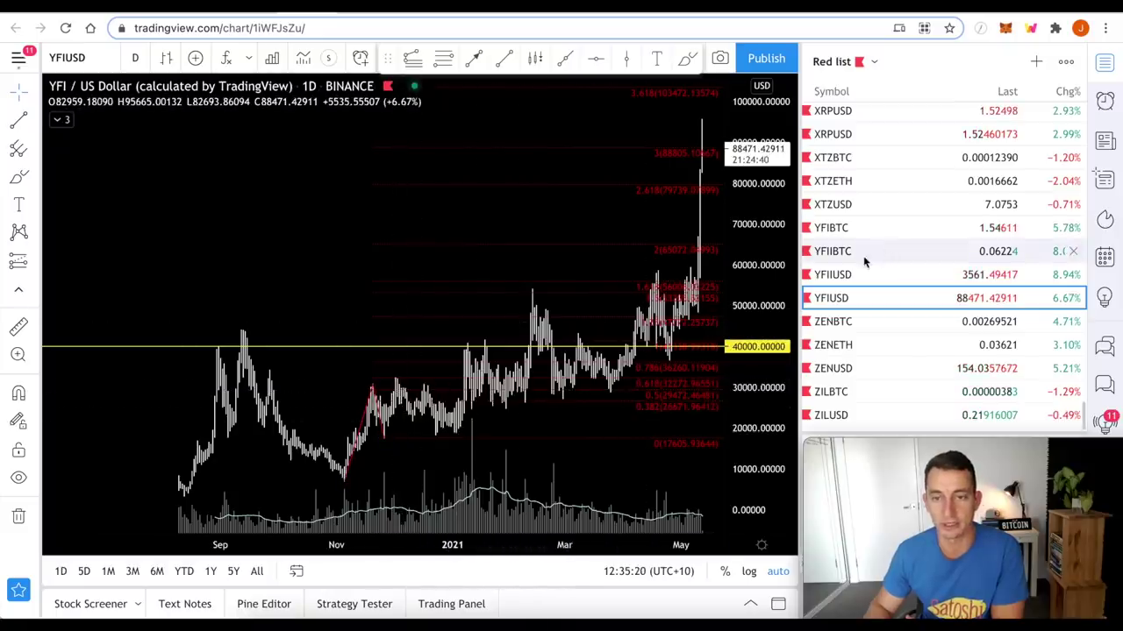
left_click(849, 230)
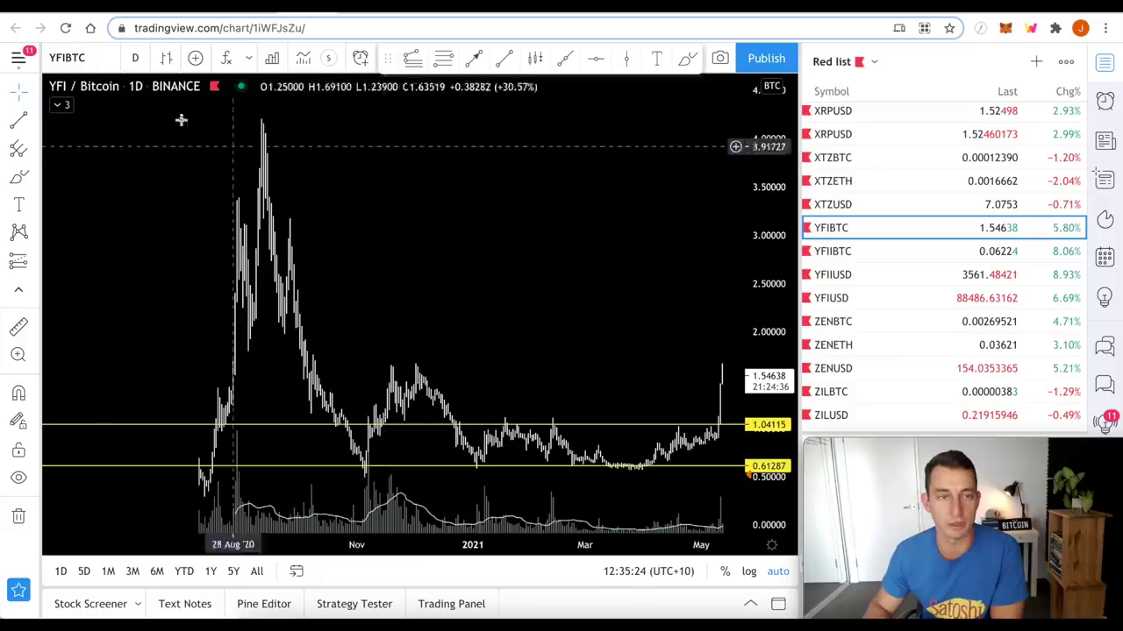
Zoom the YFI/BTC chart to March through mid-May around the breakout above 1.04
scroll(508, 390, "up", 3)
scroll(508, 391, "up", 3)
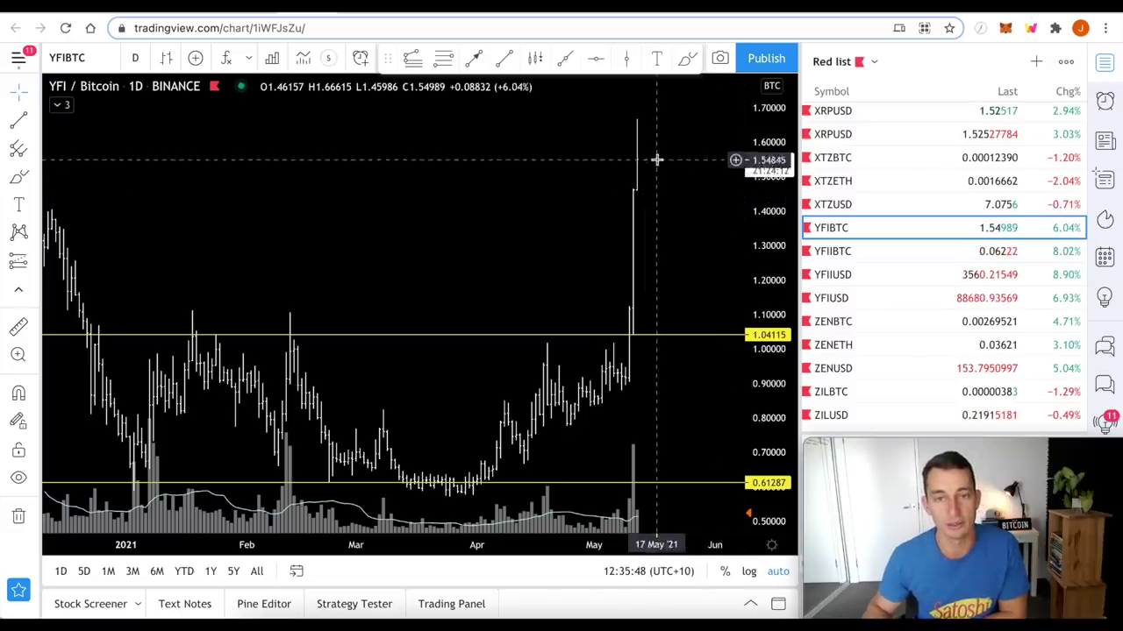
scroll(652, 256, "down", 1)
scroll(652, 256, "up", 1)
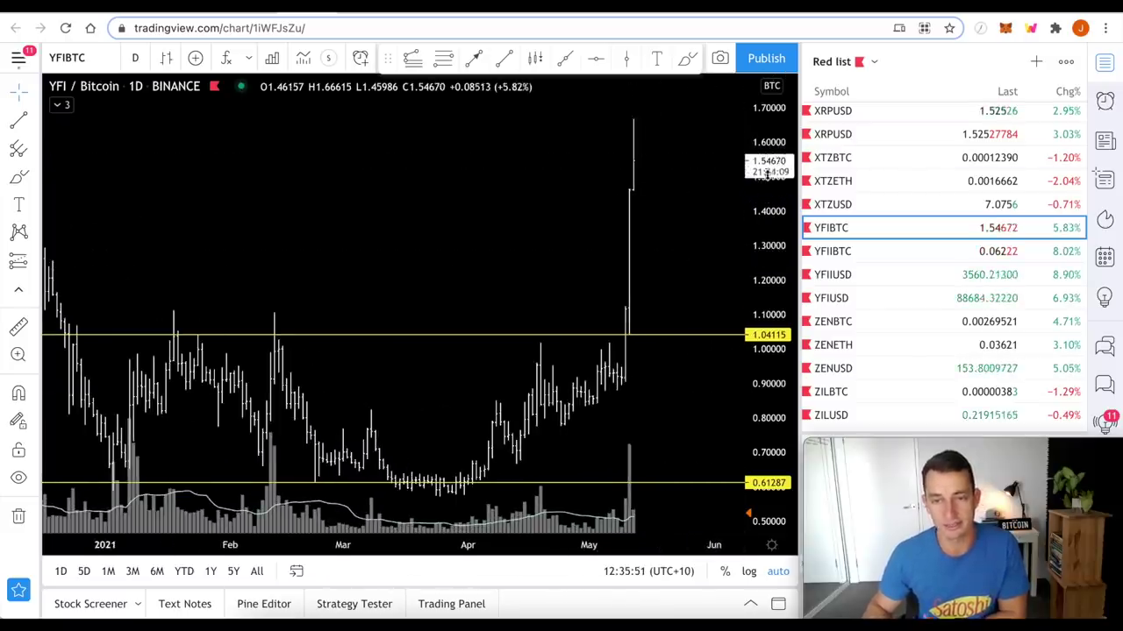
scroll(649, 203, "up", 3)
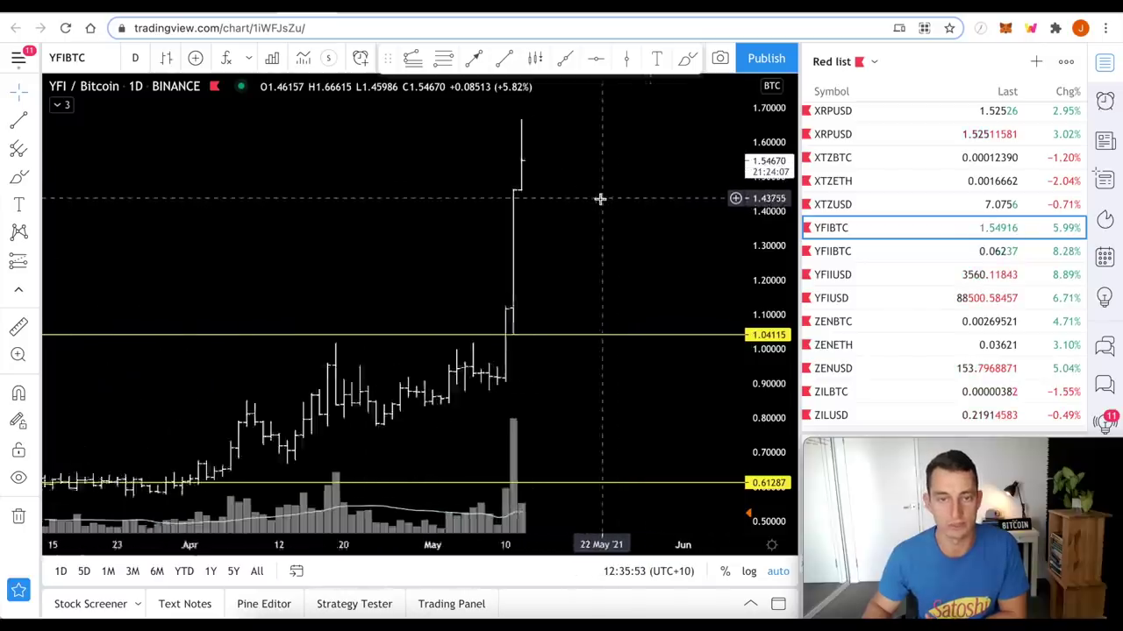
scroll(599, 195, "up", 2)
scroll(406, 333, "down", 1)
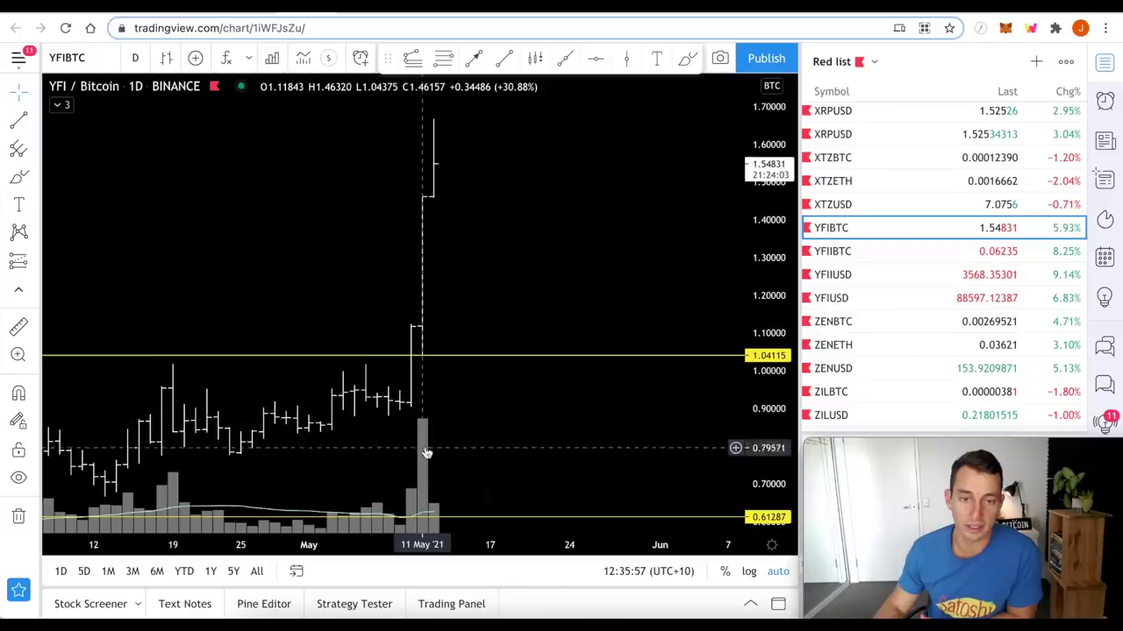
mouse_move(422, 471)
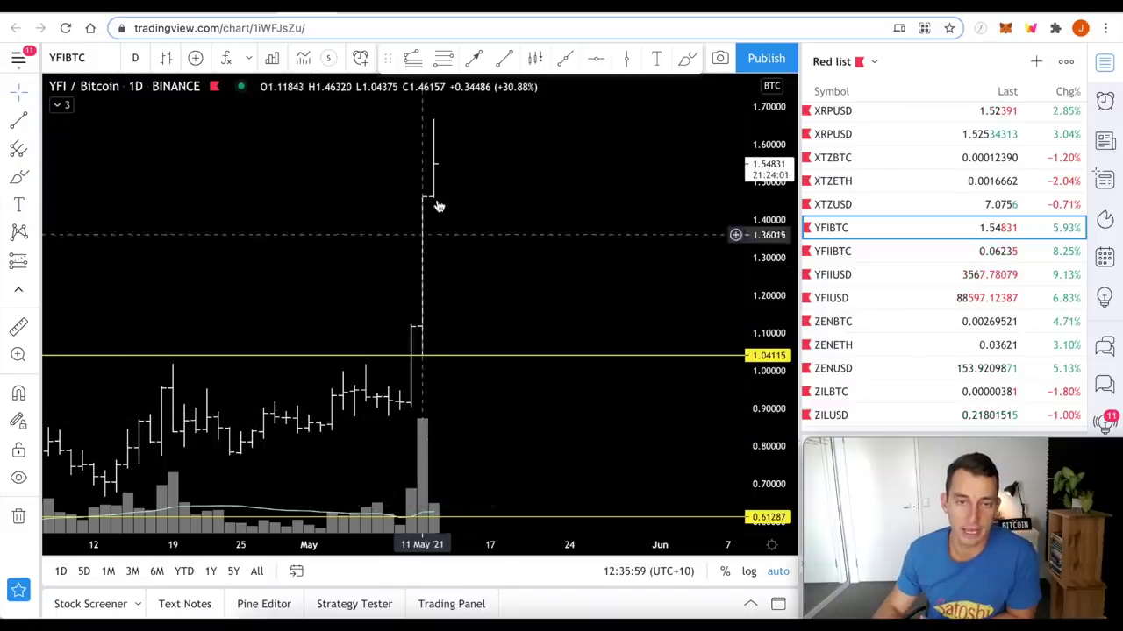
scroll(559, 281, "down", 1)
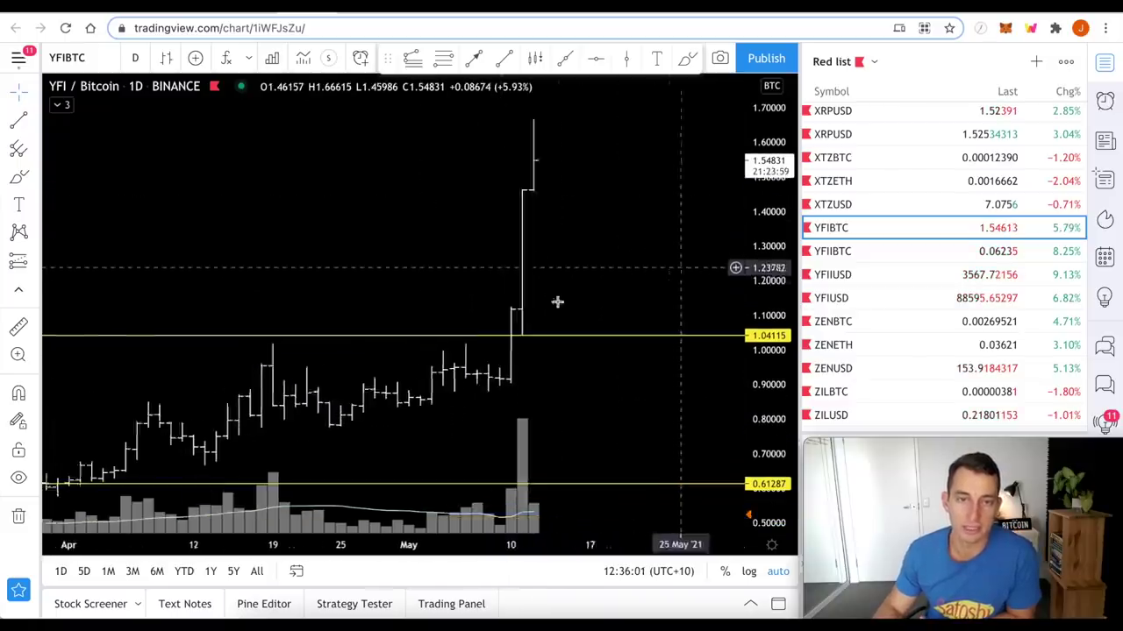
scroll(554, 306, "down", 1)
scroll(553, 309, "down", 1)
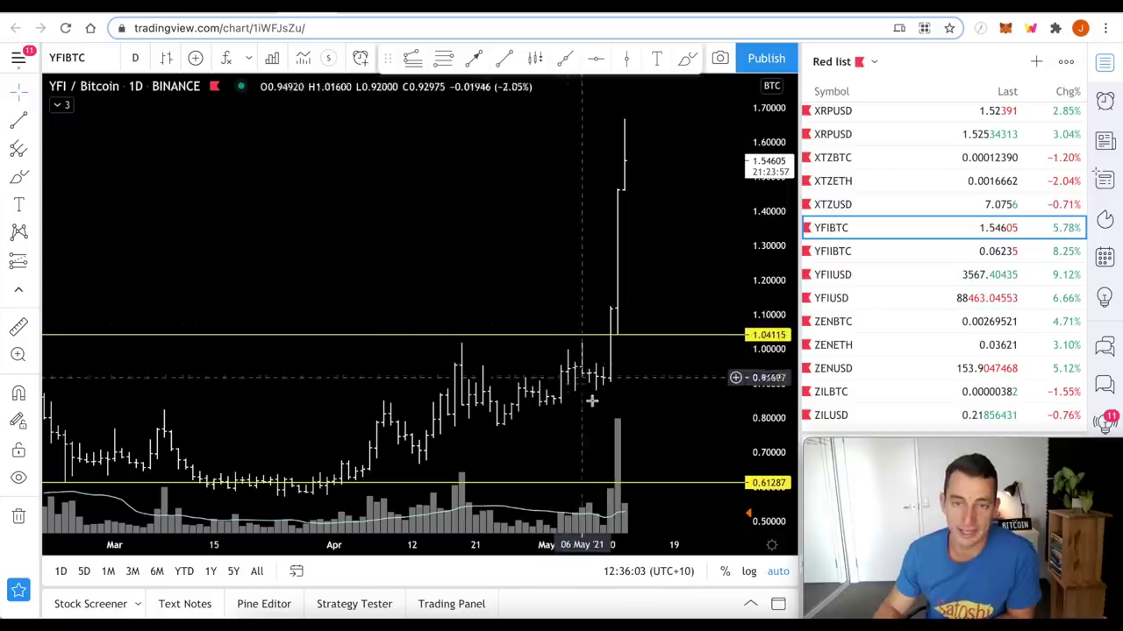
left_click(19, 327)
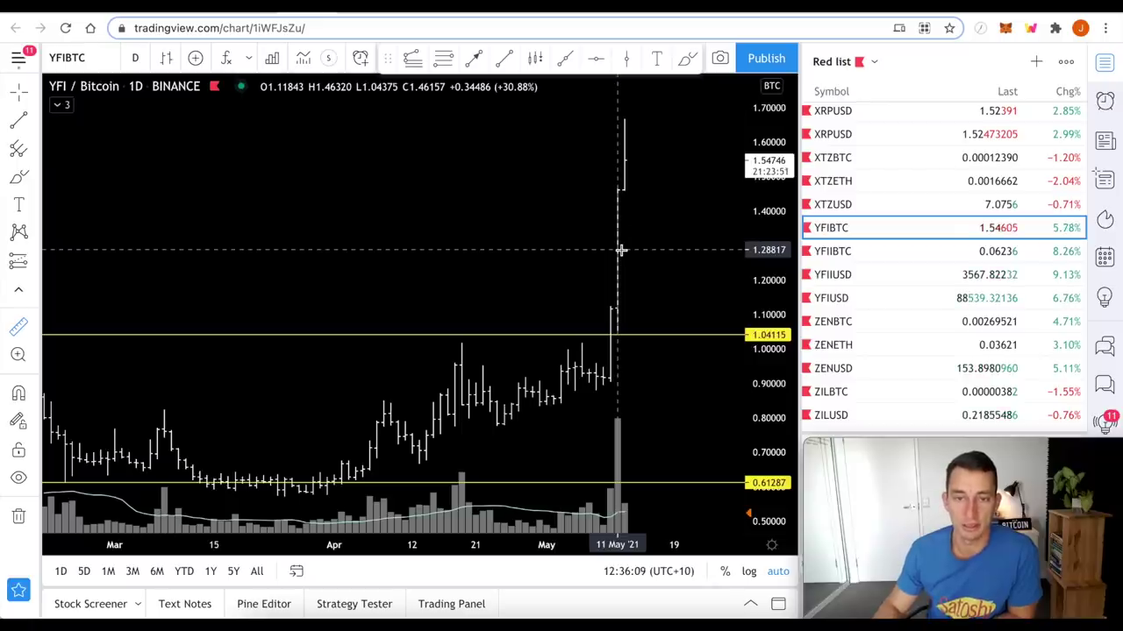
Measure YFI/BTC's breakout move from about 1.04 up to the recent high
left_click(619, 334)
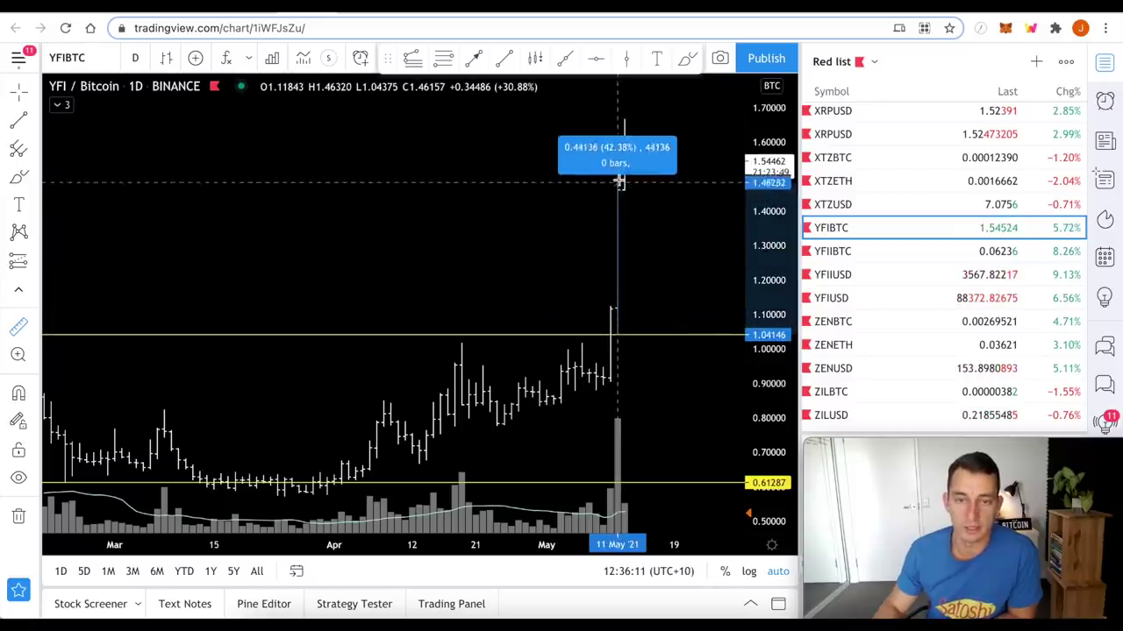
key("Escape")
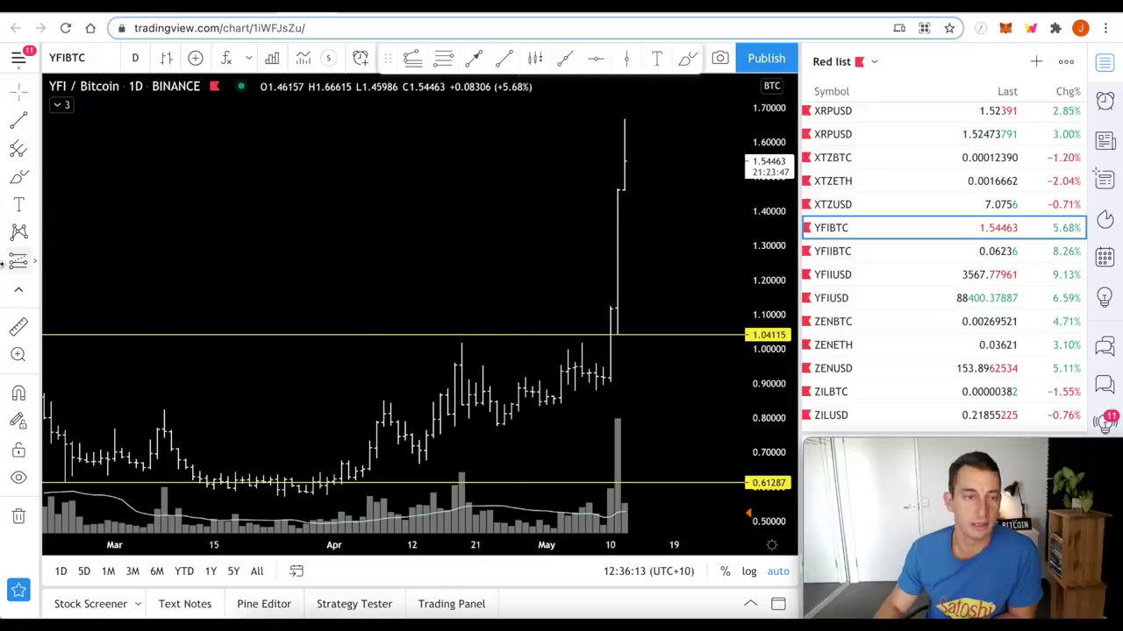
scroll(535, 346, "down", 2)
scroll(614, 351, "down", 2)
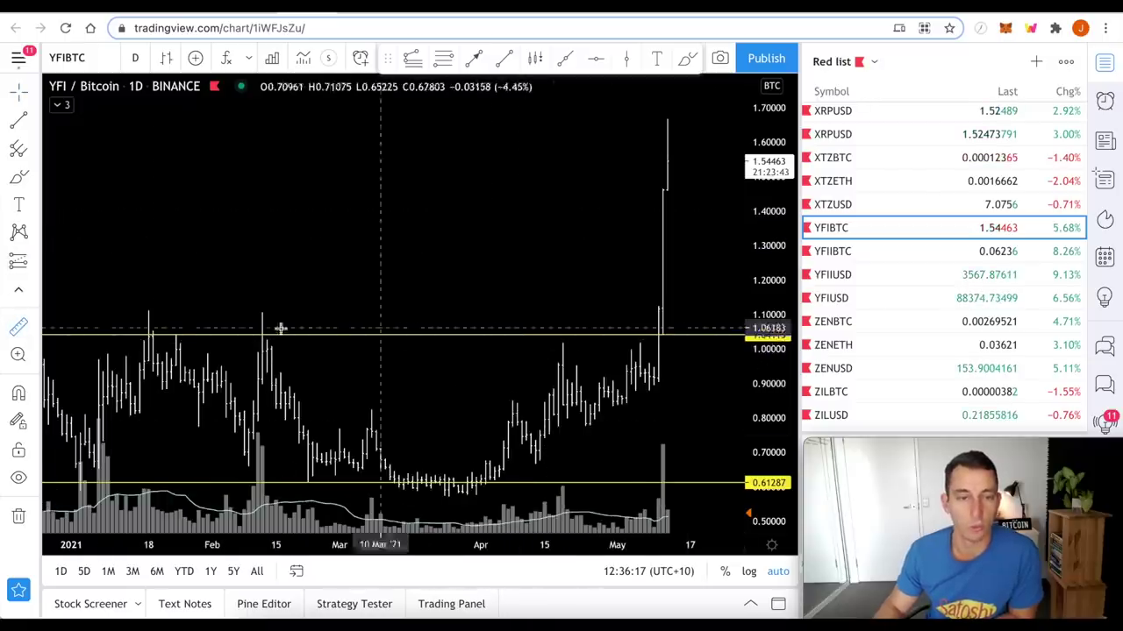
left_click(660, 333)
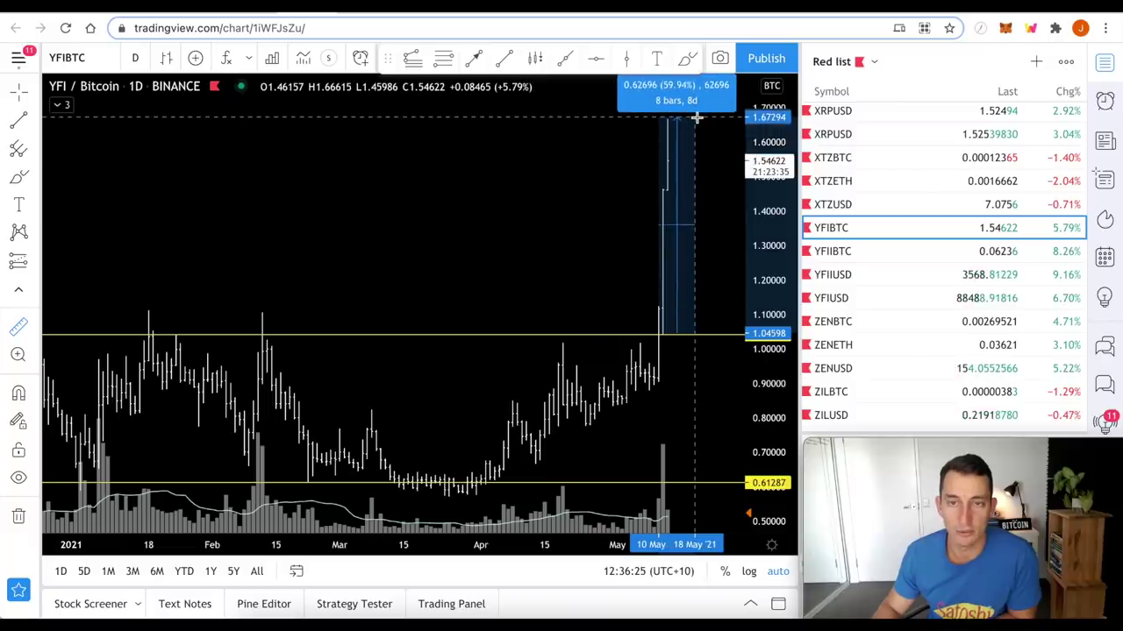
left_click(696, 116)
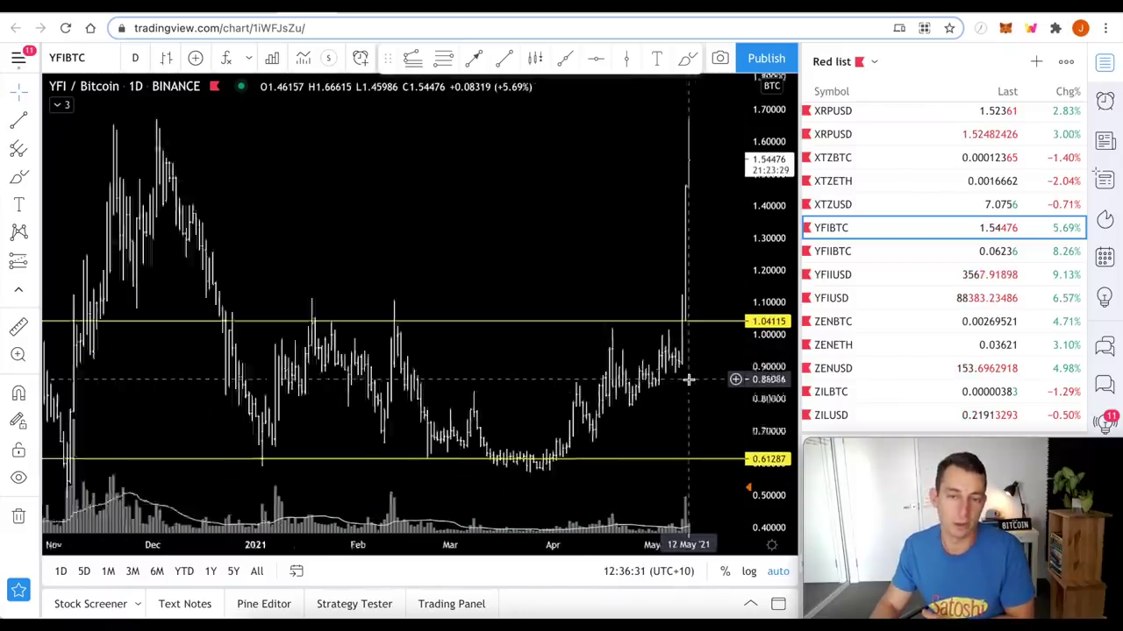
scroll(689, 379, "down", 1)
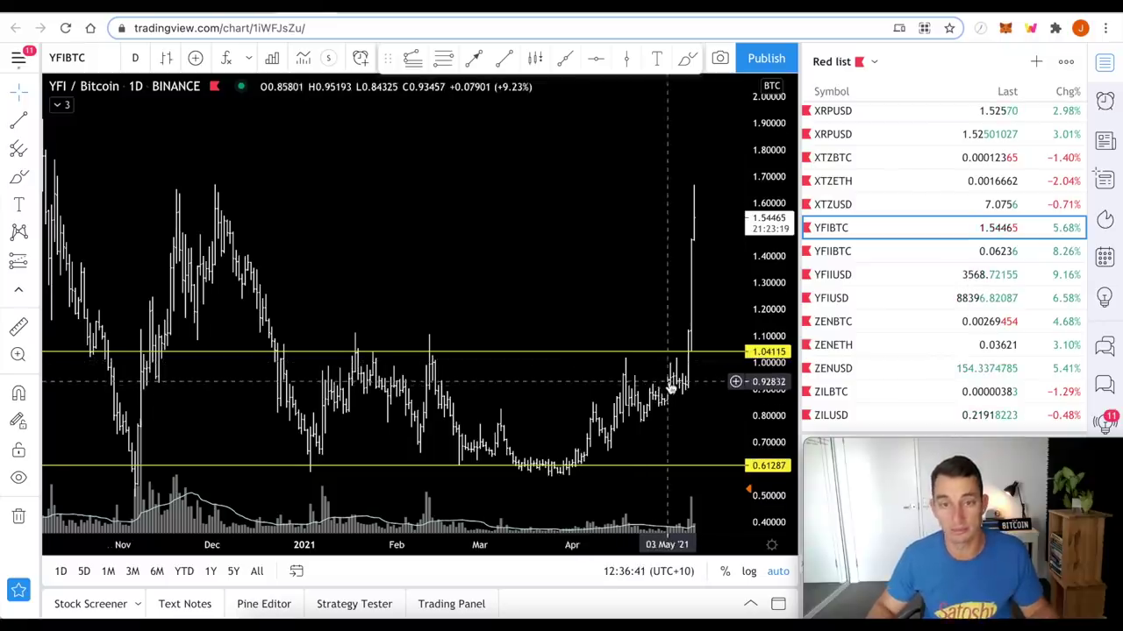
scroll(671, 386, "up", 2)
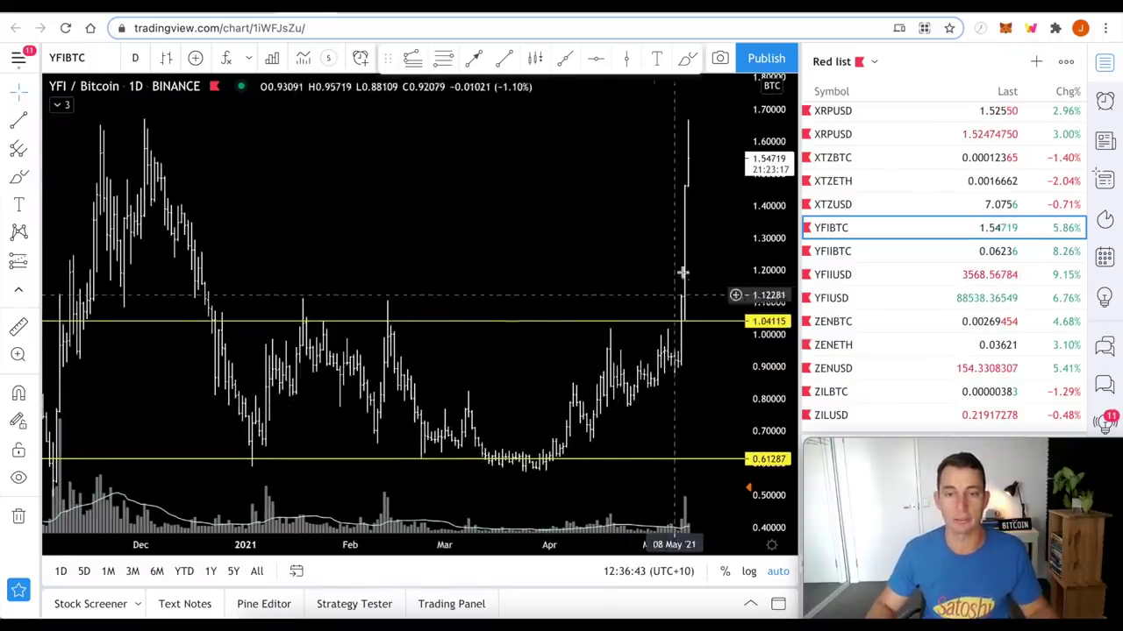
Draw horizontal resistance levels at 1.65547 and 2.10783 on the YFI/BTC chart
left_click(683, 321)
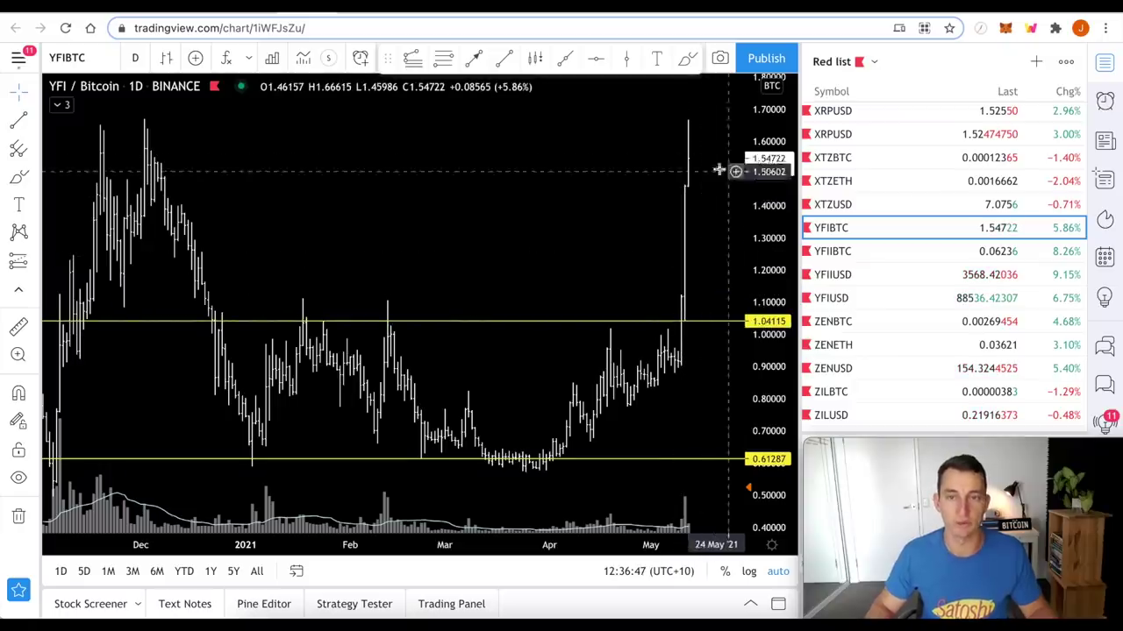
scroll(426, 296, "down", 3)
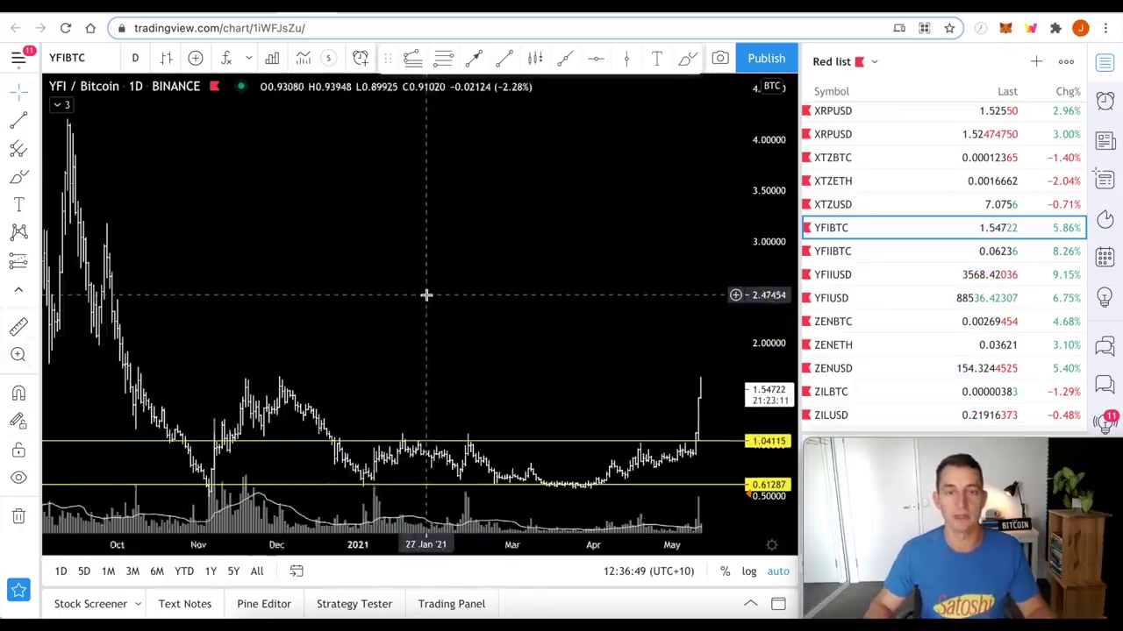
scroll(426, 296, "down", 1)
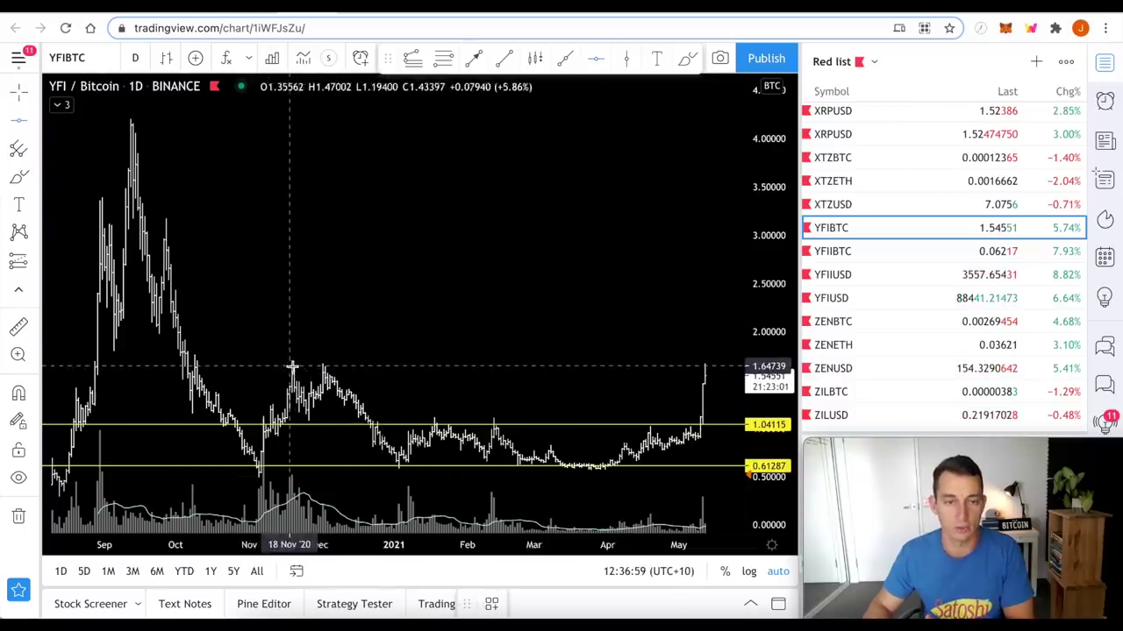
left_click(393, 365)
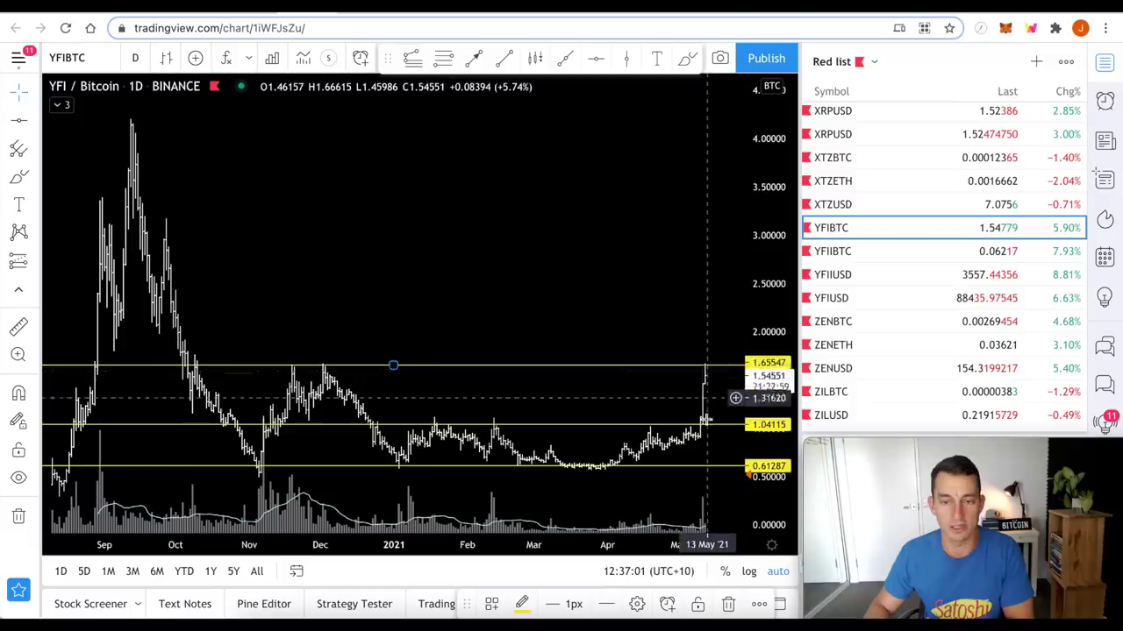
scroll(705, 424, "up", 3)
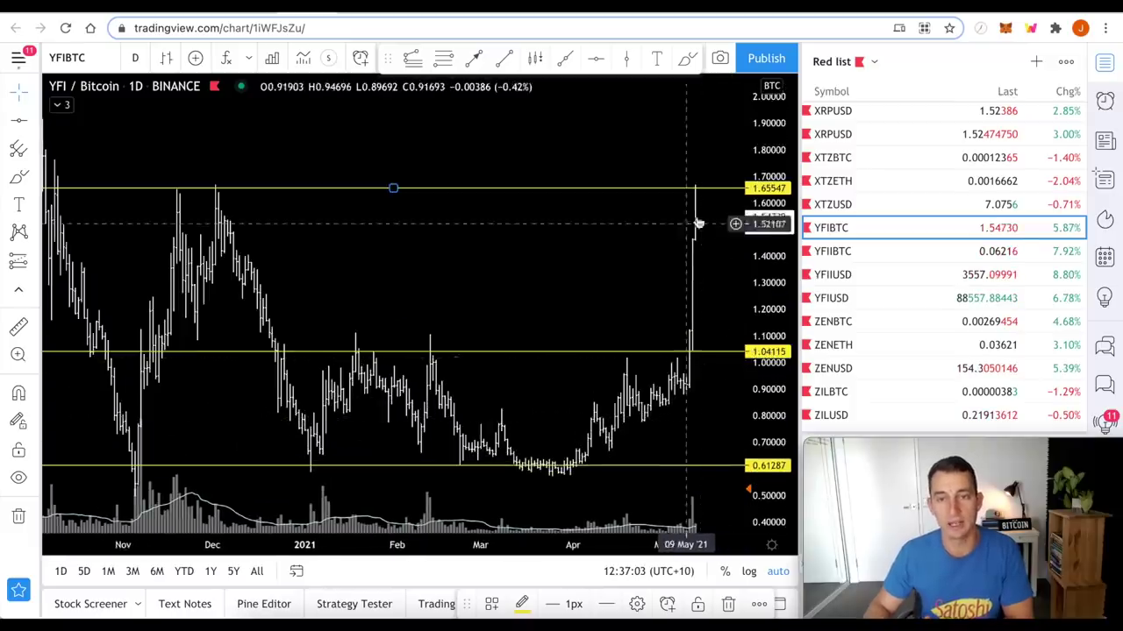
left_click(526, 295)
scroll(559, 260, "right", 3)
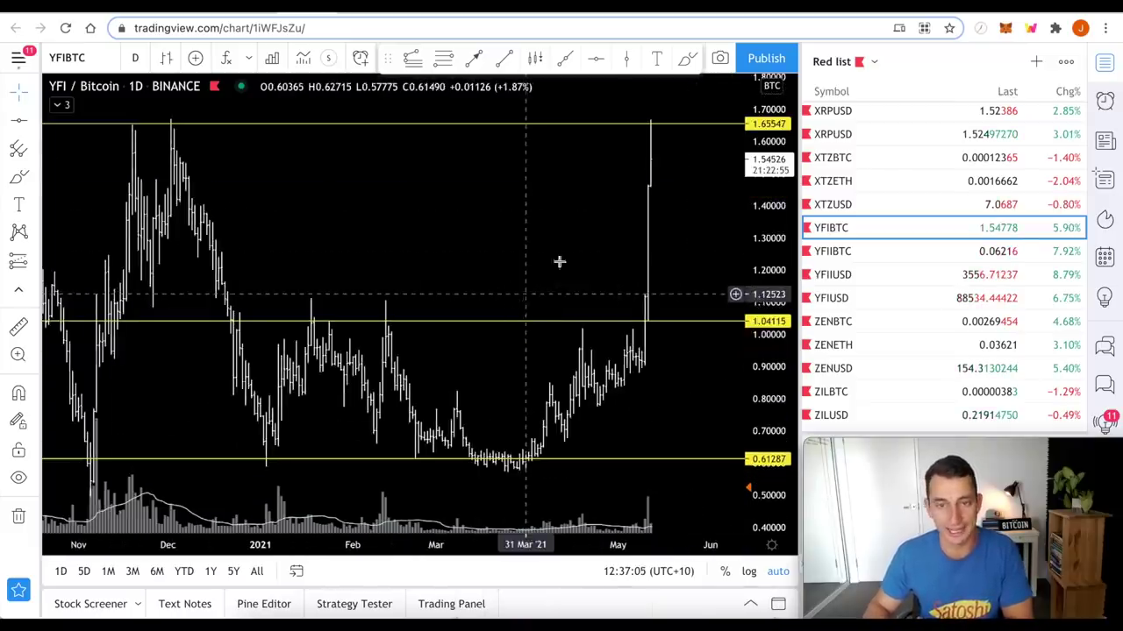
scroll(592, 246, "down", 3)
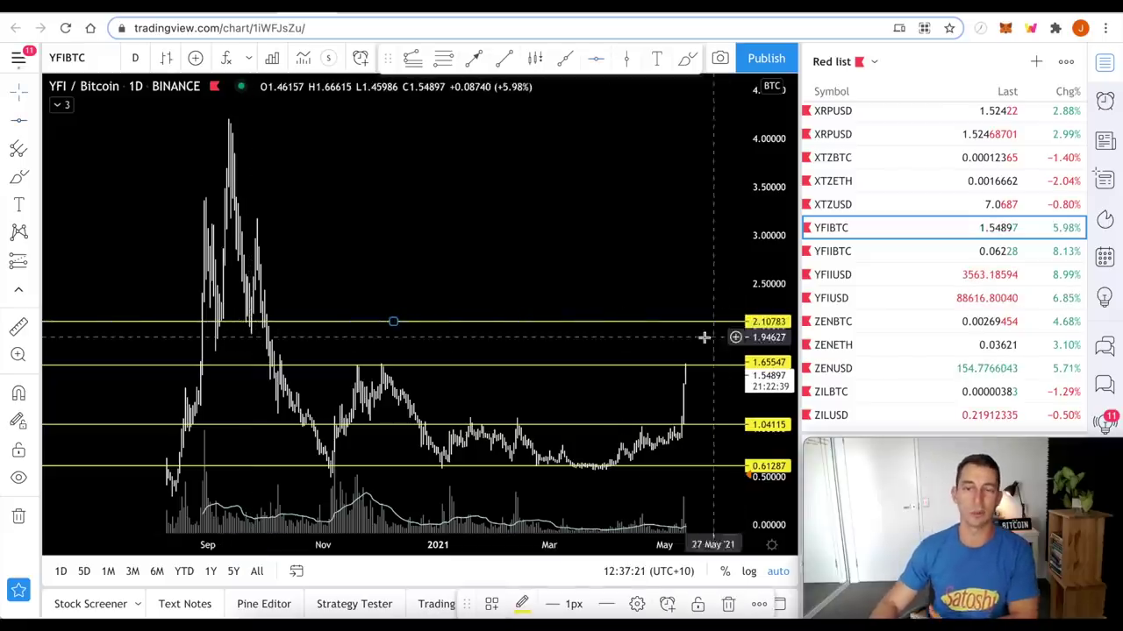
left_click(527, 324)
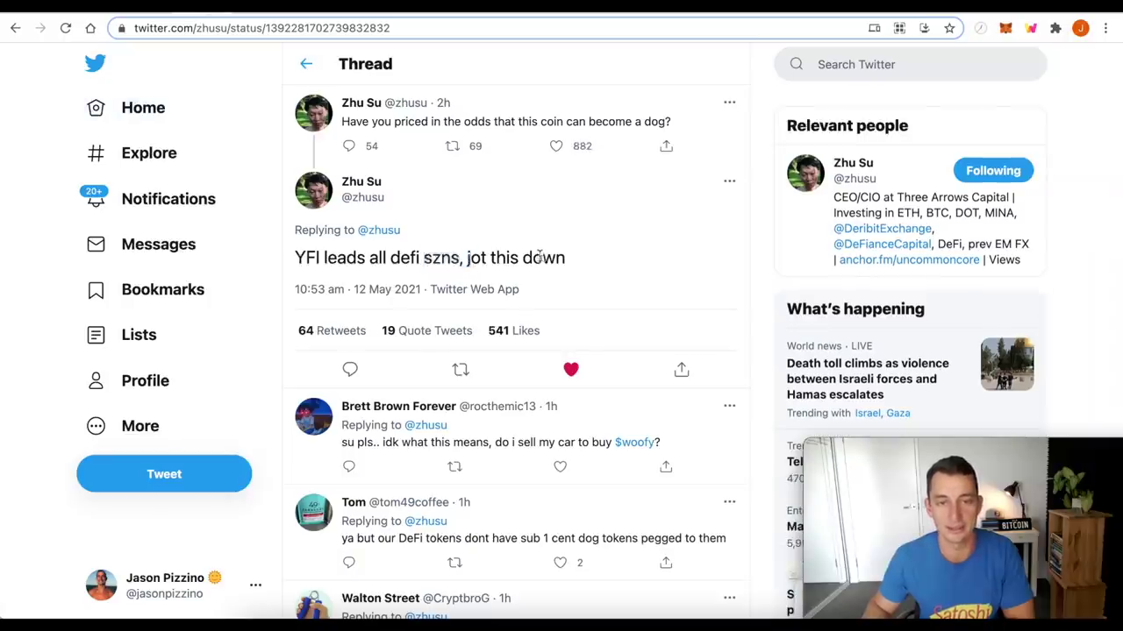
left_click(309, 13)
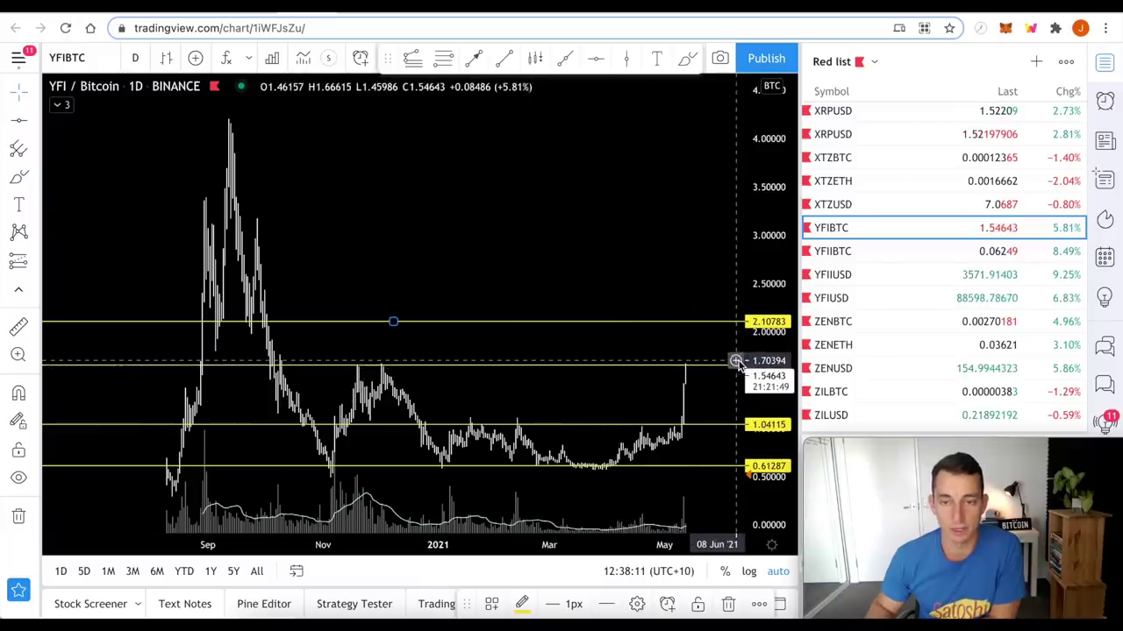
Deselect the 2.10783 level and switch the chart to YFI against the US dollar
left_click(737, 361)
left_click(696, 384)
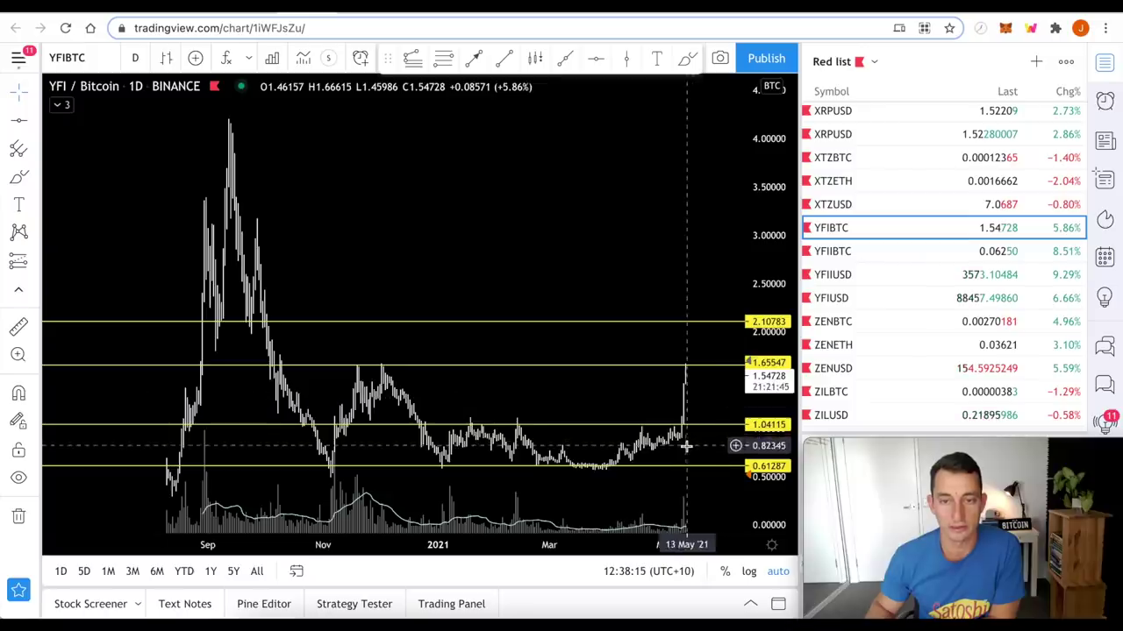
mouse_move(855, 274)
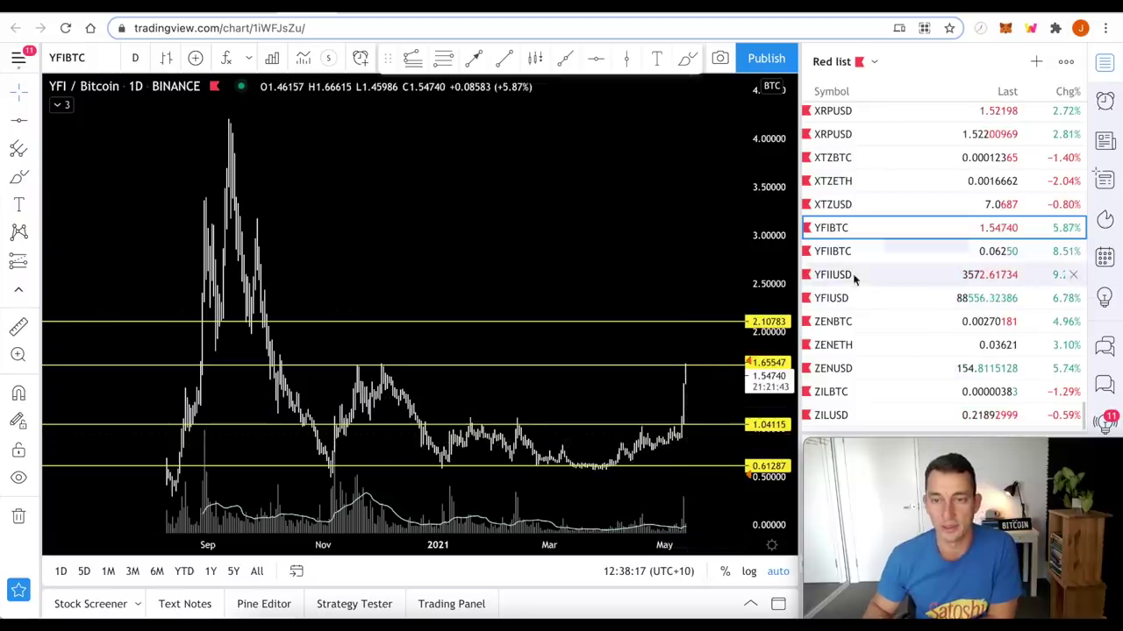
left_click(853, 300)
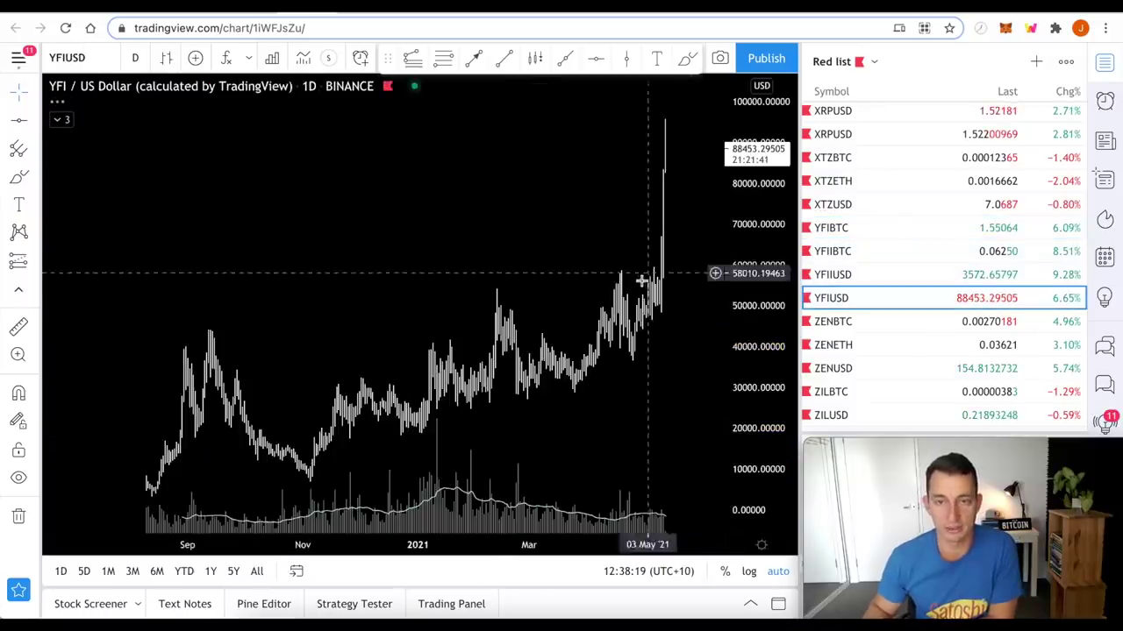
scroll(673, 304, "up", 2)
scroll(632, 294, "up", 2)
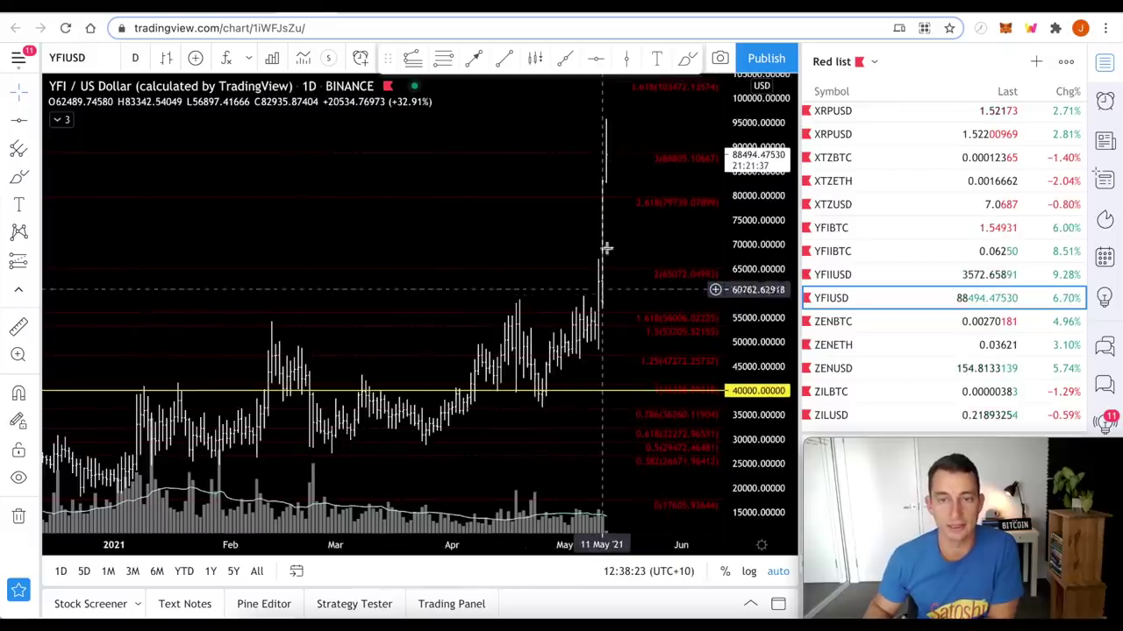
scroll(606, 260, "down", 2)
scroll(607, 265, "down", 2)
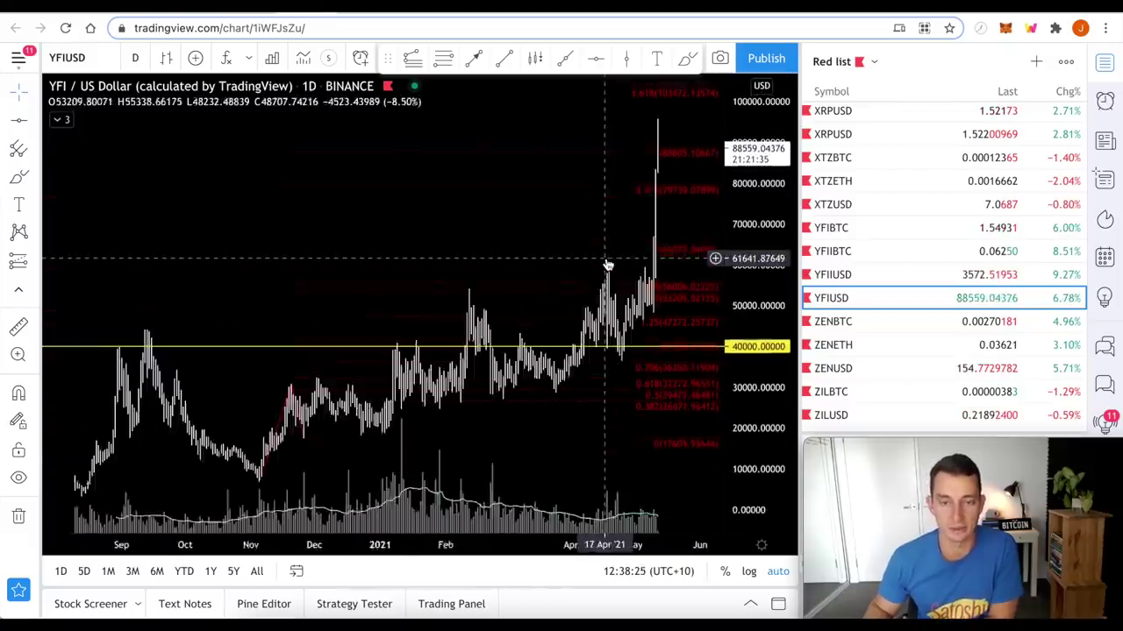
scroll(607, 265, "down", 2)
Open the YFII/USD chart and raise its yellow horizontal level to about 3845
left_click(865, 270)
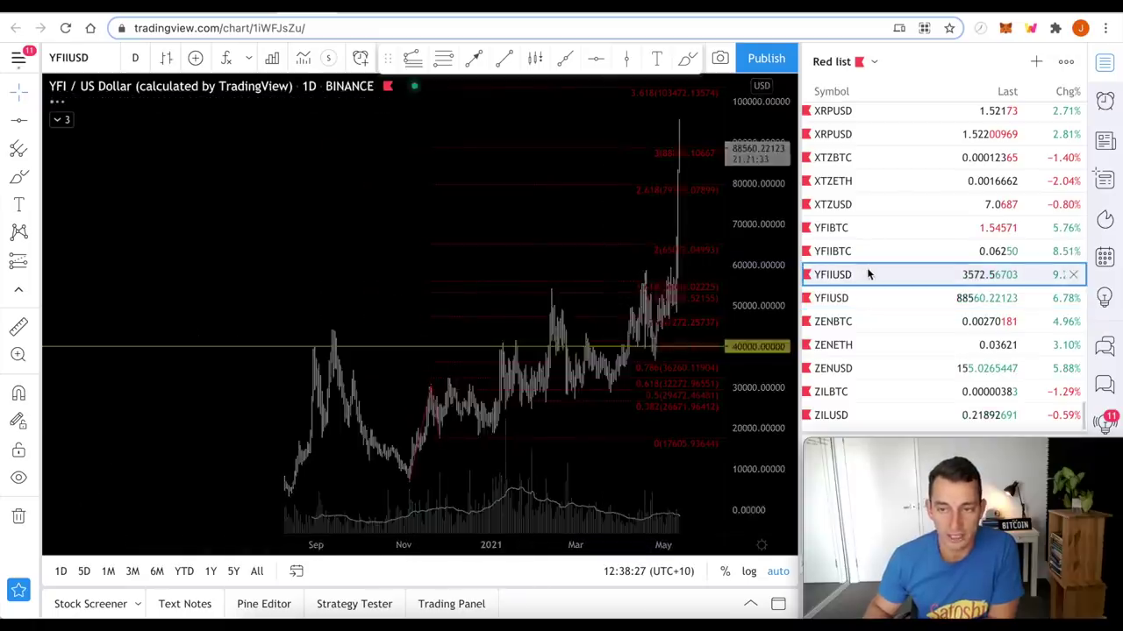
scroll(666, 412, "down", 2)
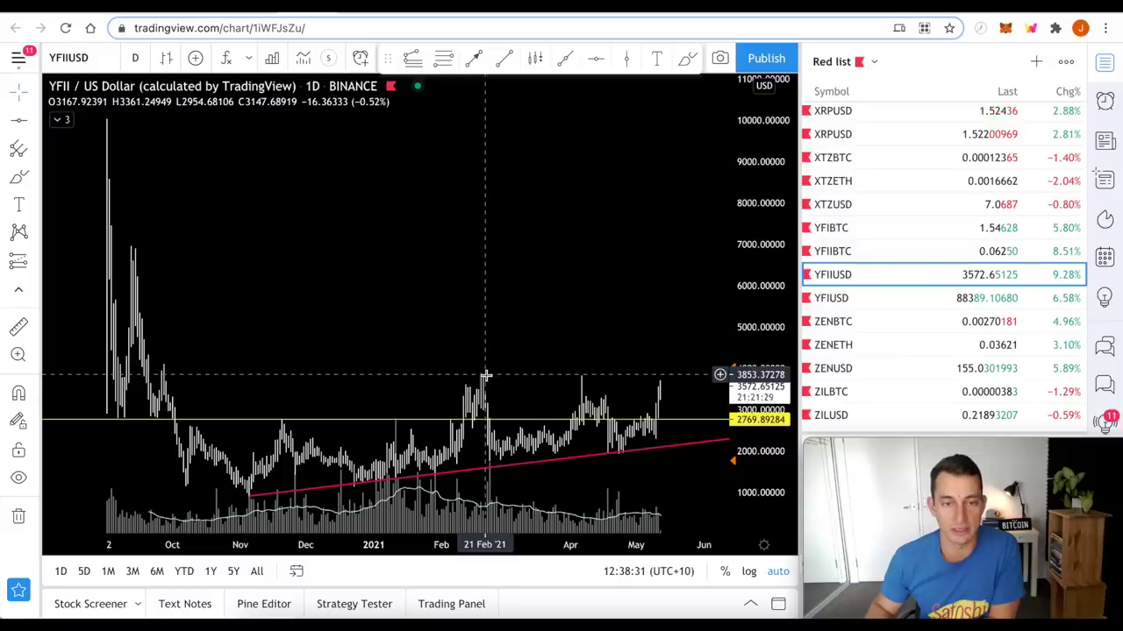
mouse_move(429, 421)
left_mouse_down()
mouse_move(440, 374)
mouse_move(446, 419)
left_mouse_up()
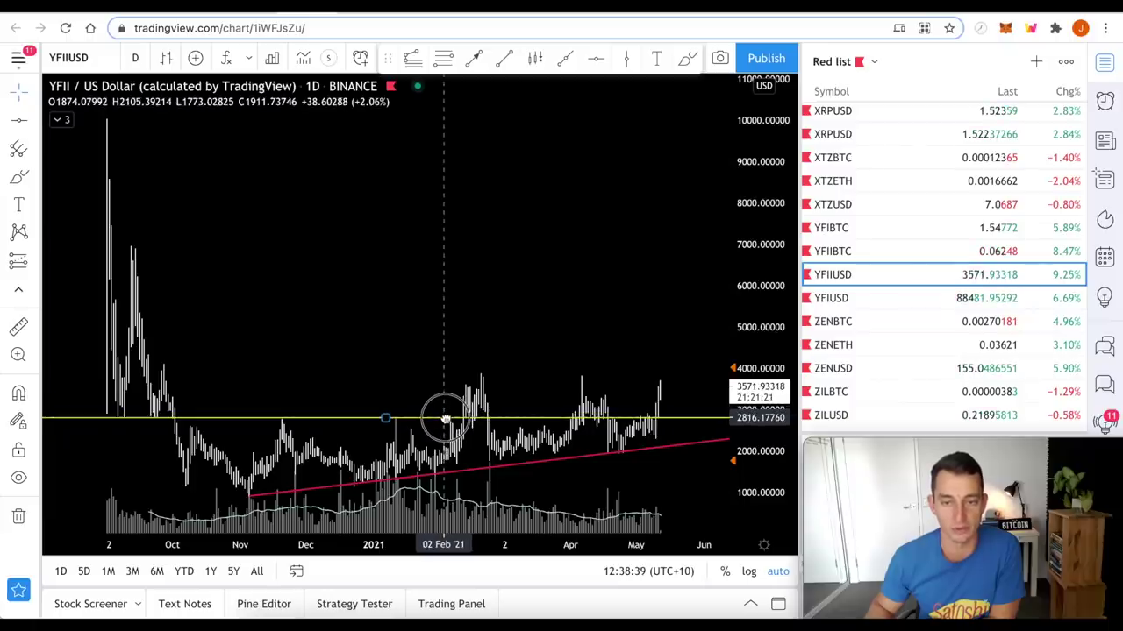
left_click_drag(444, 419, 454, 376)
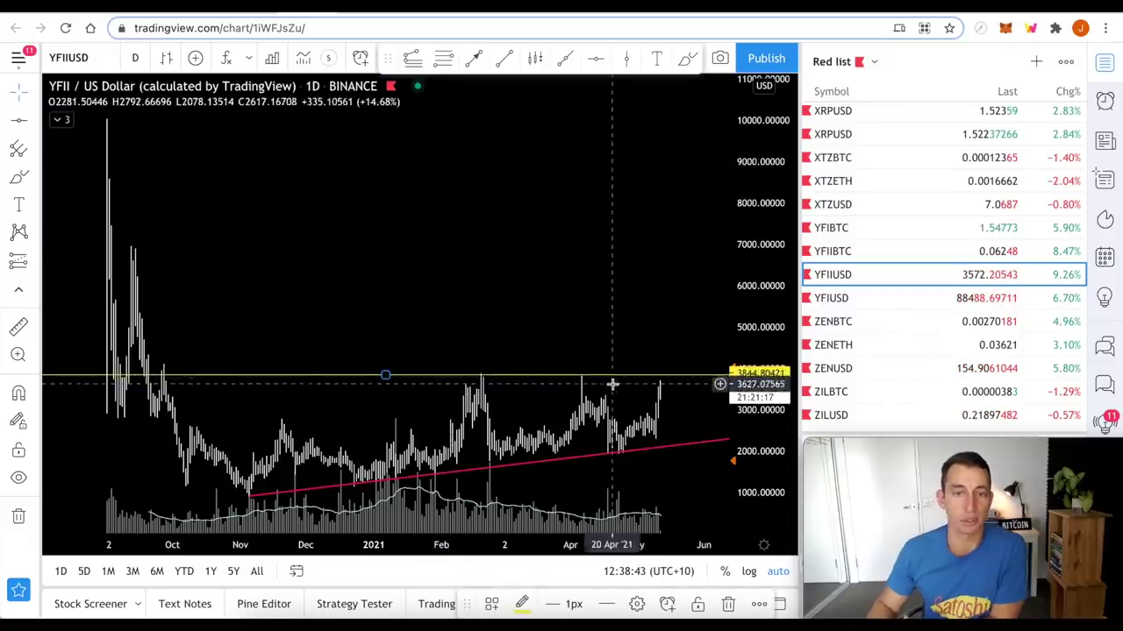
left_click(875, 252)
Place a horizontal level at 0.06656 on the YFII/BTC daily chart
scroll(604, 436, "up", 3)
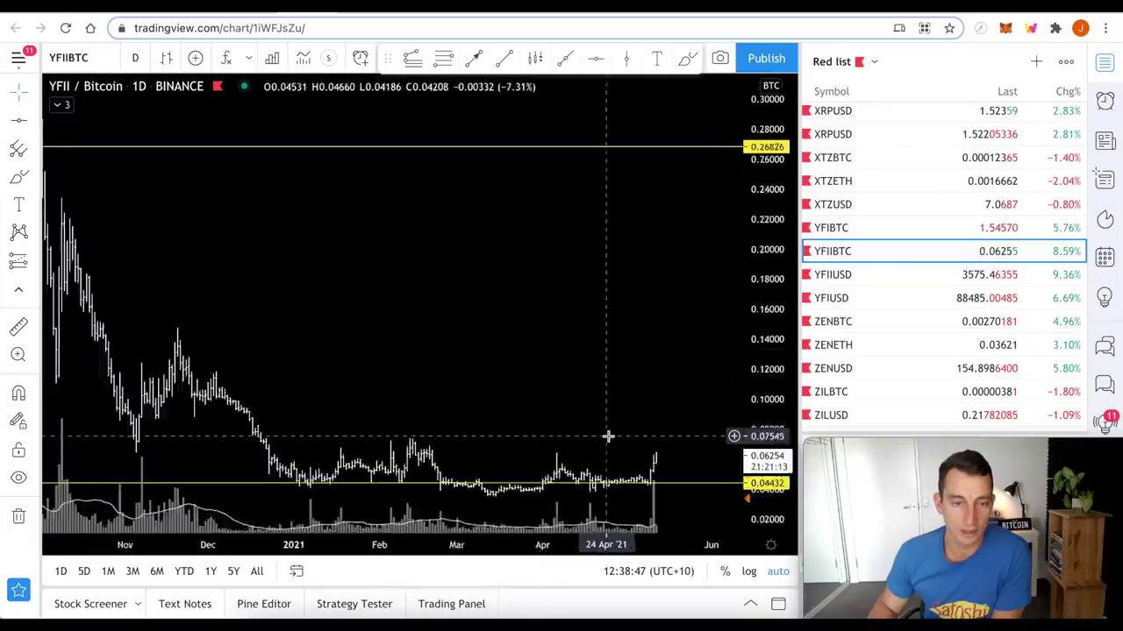
scroll(593, 430, "up", 2)
scroll(597, 432, "up", 2)
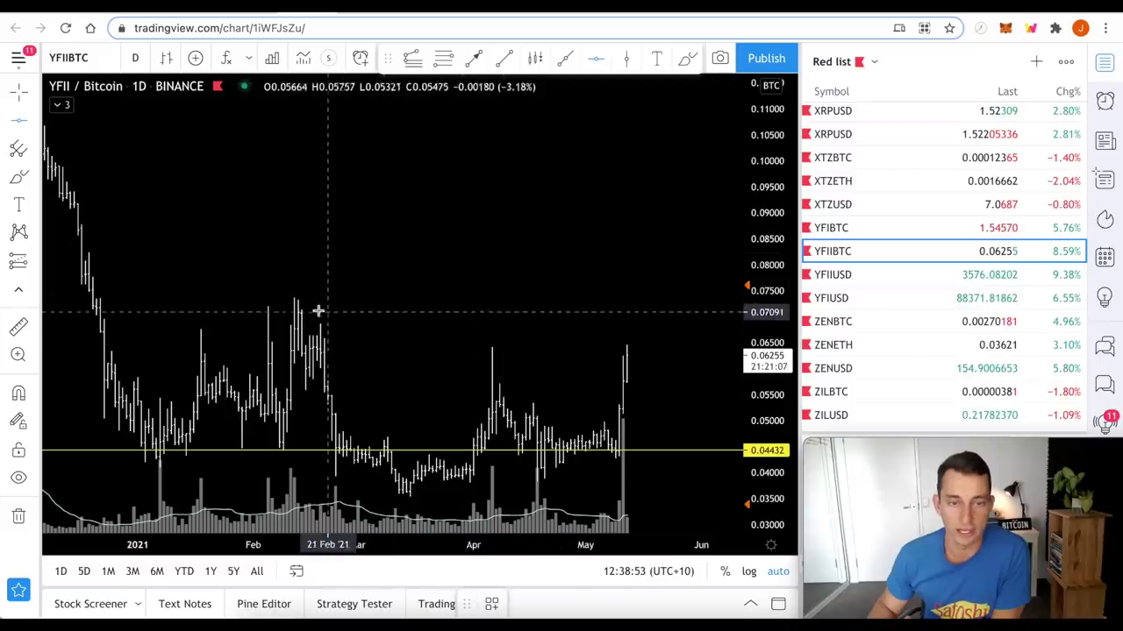
left_click(393, 334)
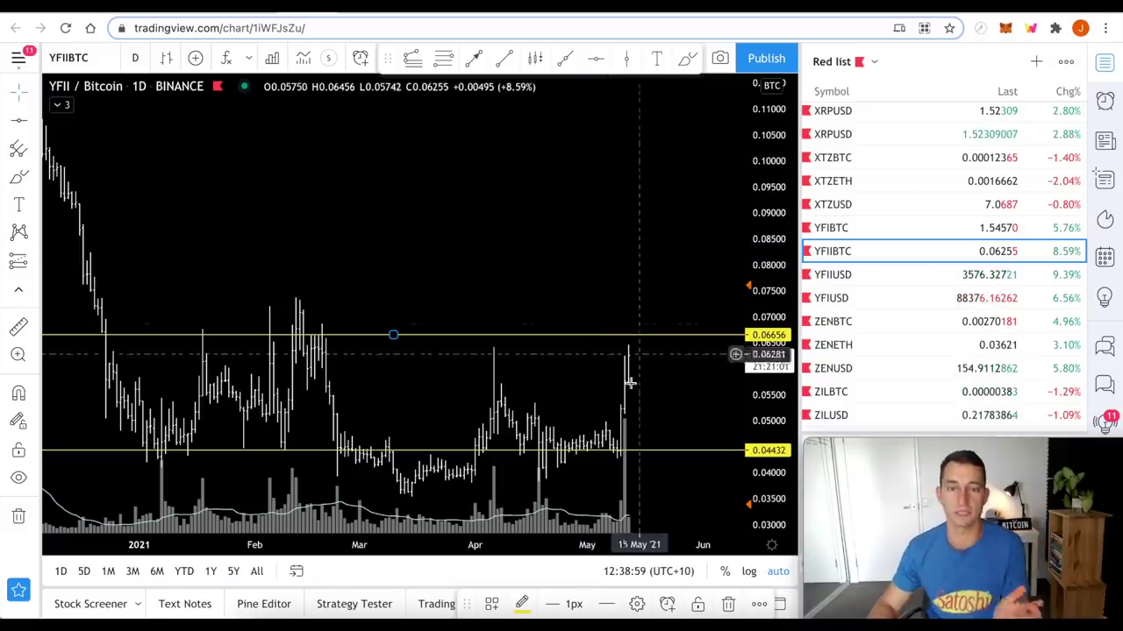
scroll(631, 378, "down", 1)
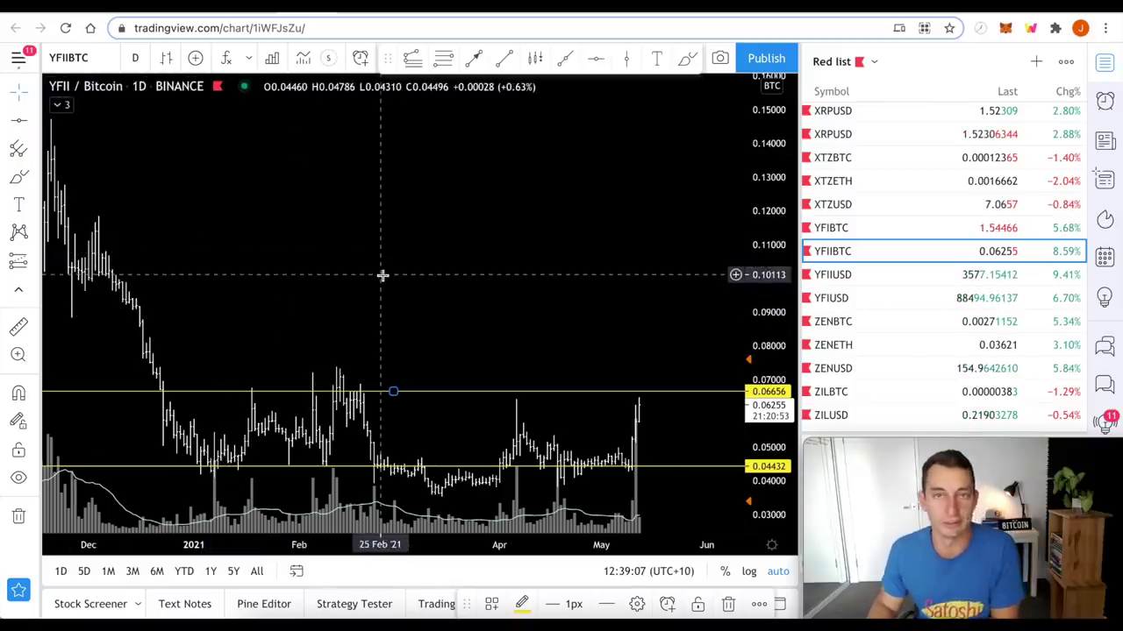
Open the Stellar/TetherUS chart and zoom around its price history
scroll(852, 254, "up", 5)
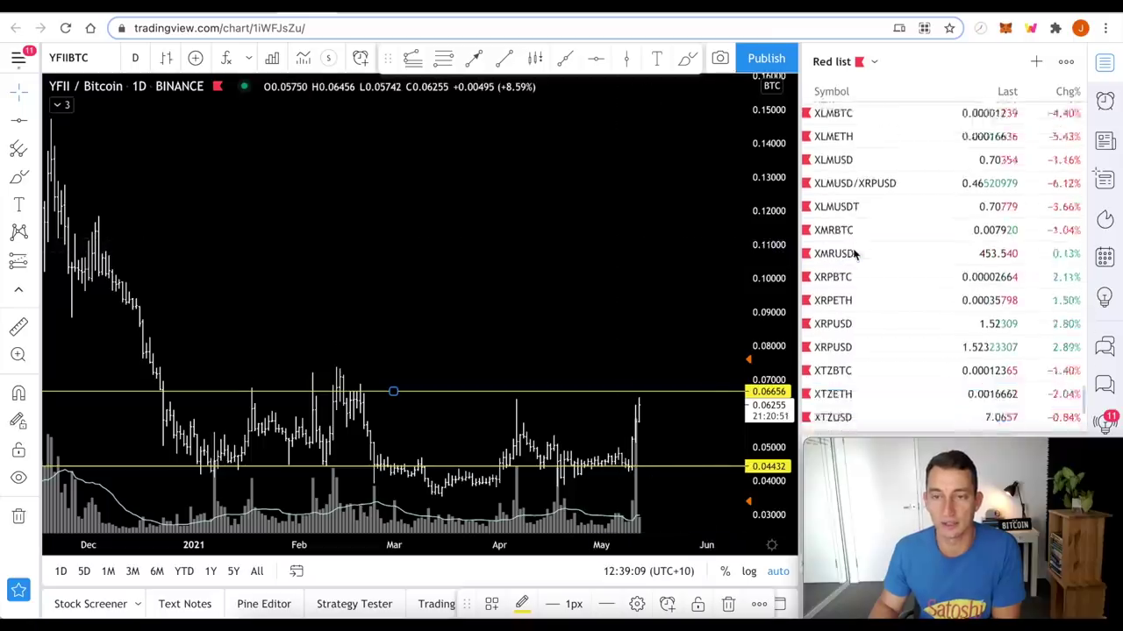
left_click(847, 239)
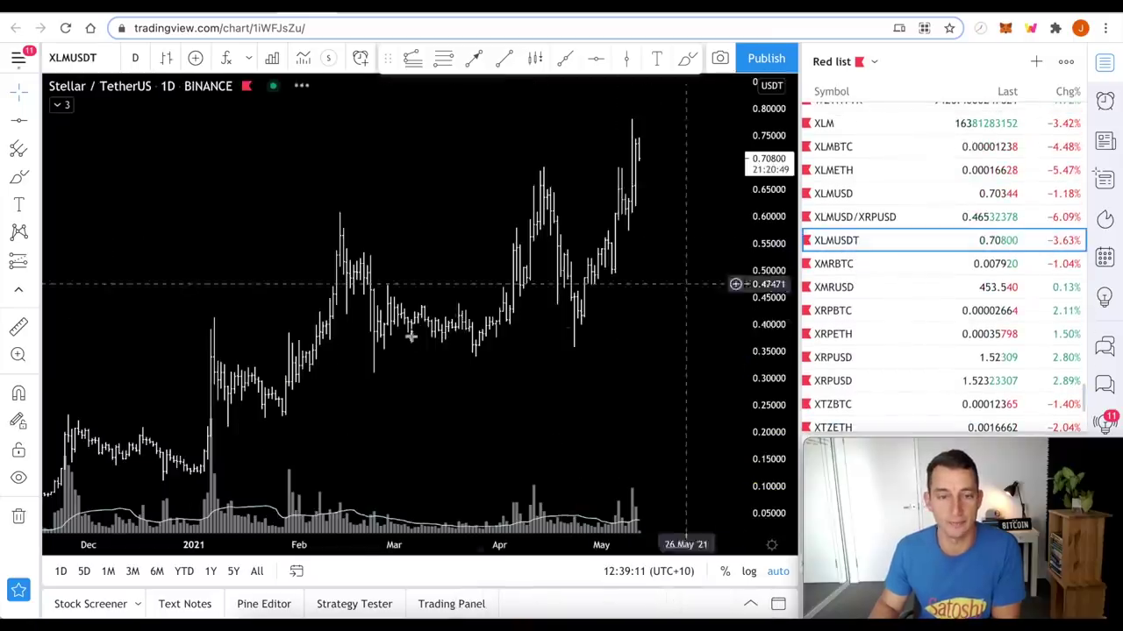
scroll(639, 208, "down", 2)
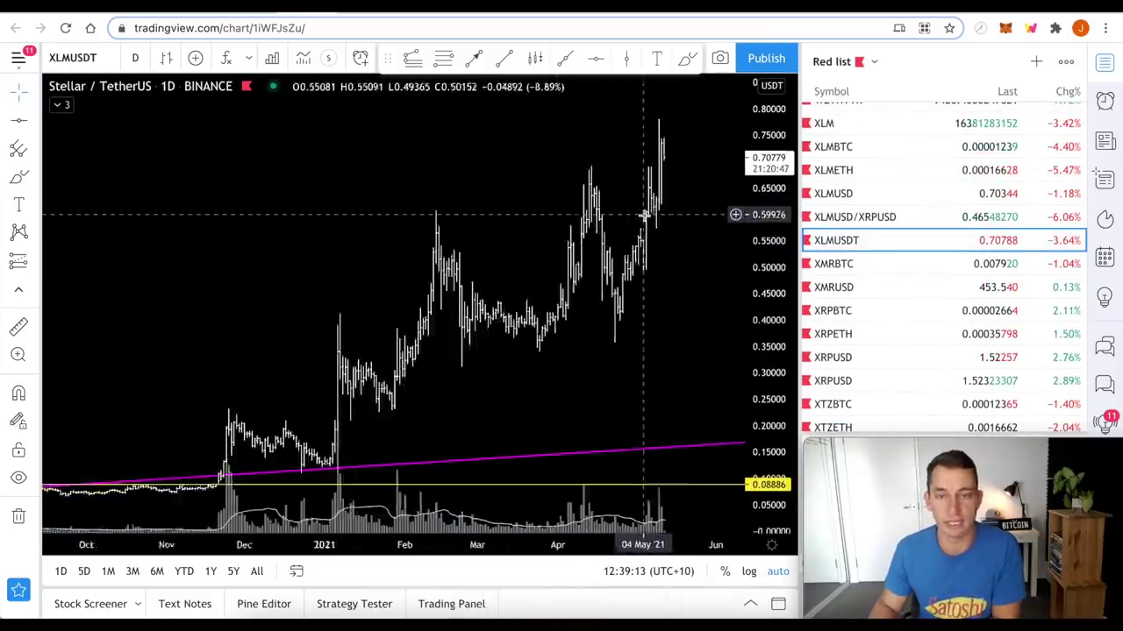
scroll(636, 228, "down", 2)
scroll(632, 255, "down", 1)
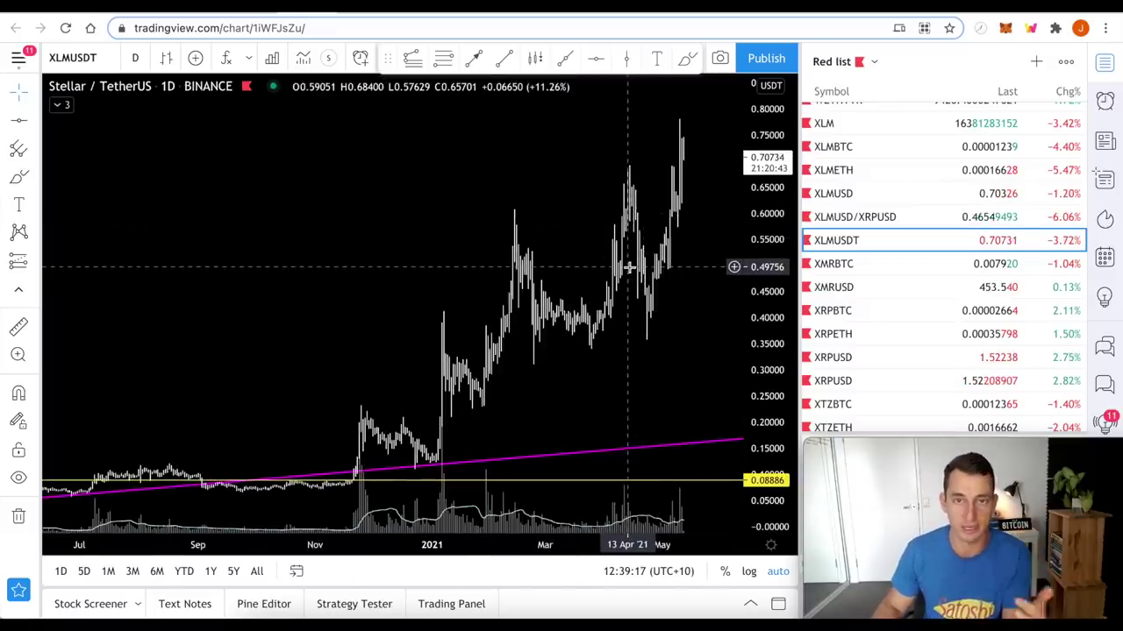
scroll(687, 383, "up", 2)
scroll(687, 383, "up", 1)
scroll(672, 374, "up", 2)
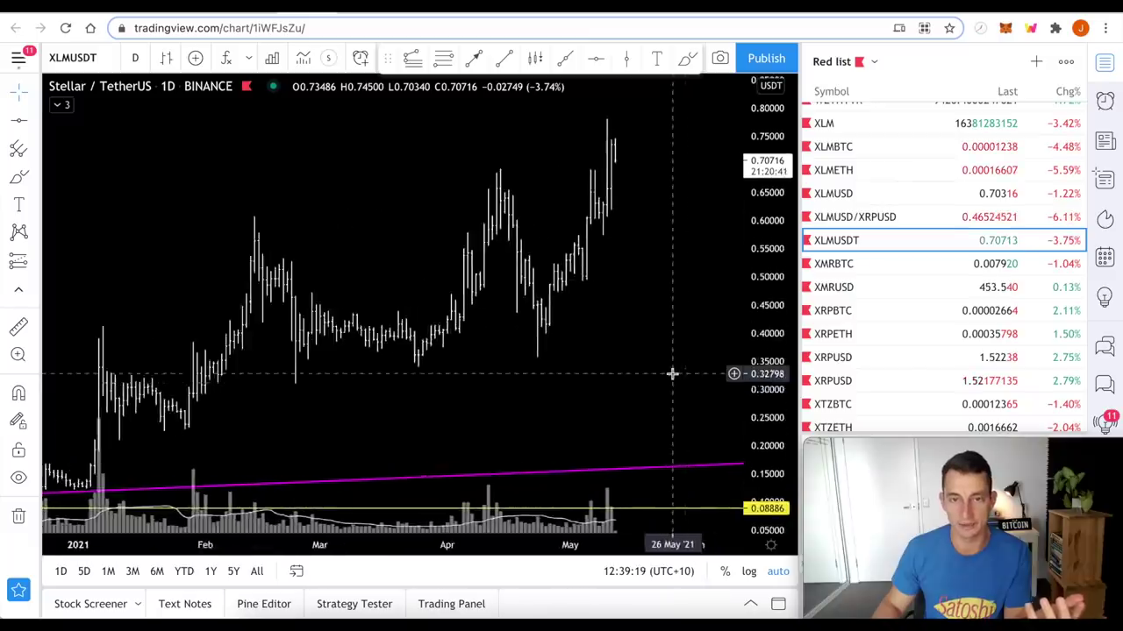
scroll(672, 374, "up", 2)
scroll(561, 176, "up", 2)
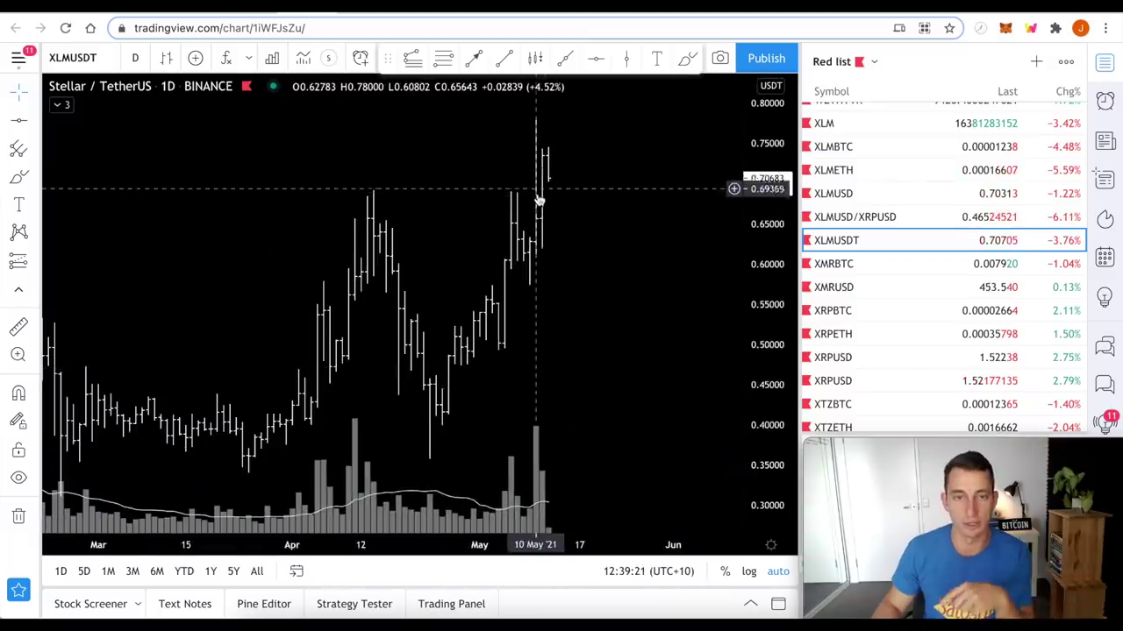
Zoom out to XLM/USDT's full history, then switch to Stellar against the US dollar
scroll(585, 234, "down", 1)
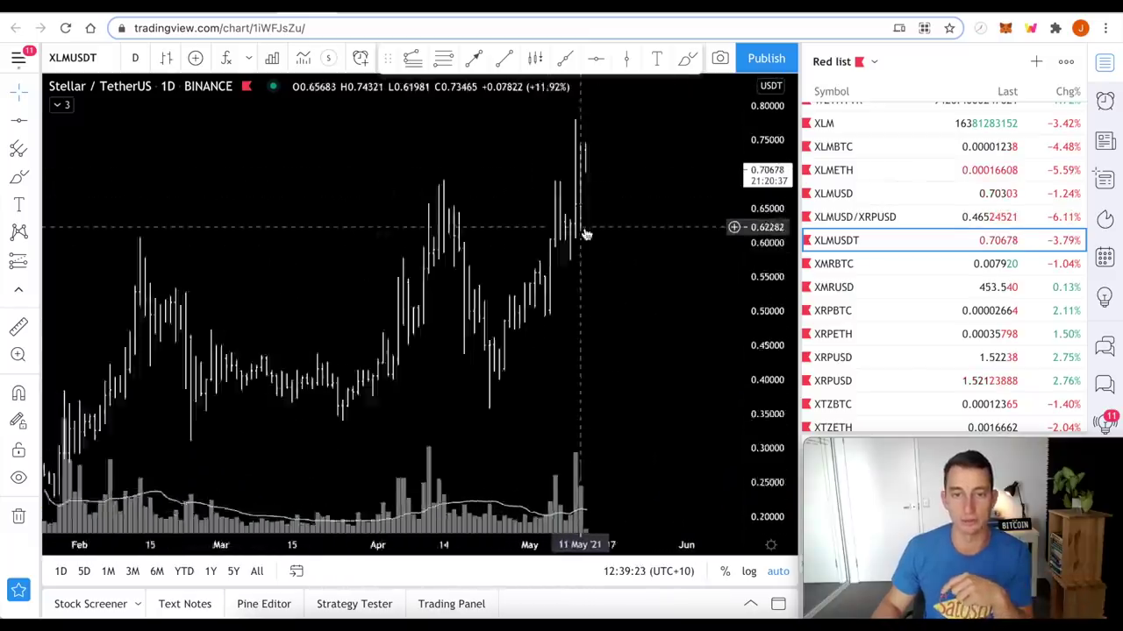
scroll(586, 235, "down", 3)
scroll(605, 250, "down", 2)
scroll(606, 251, "down", 2)
scroll(609, 251, "down", 2)
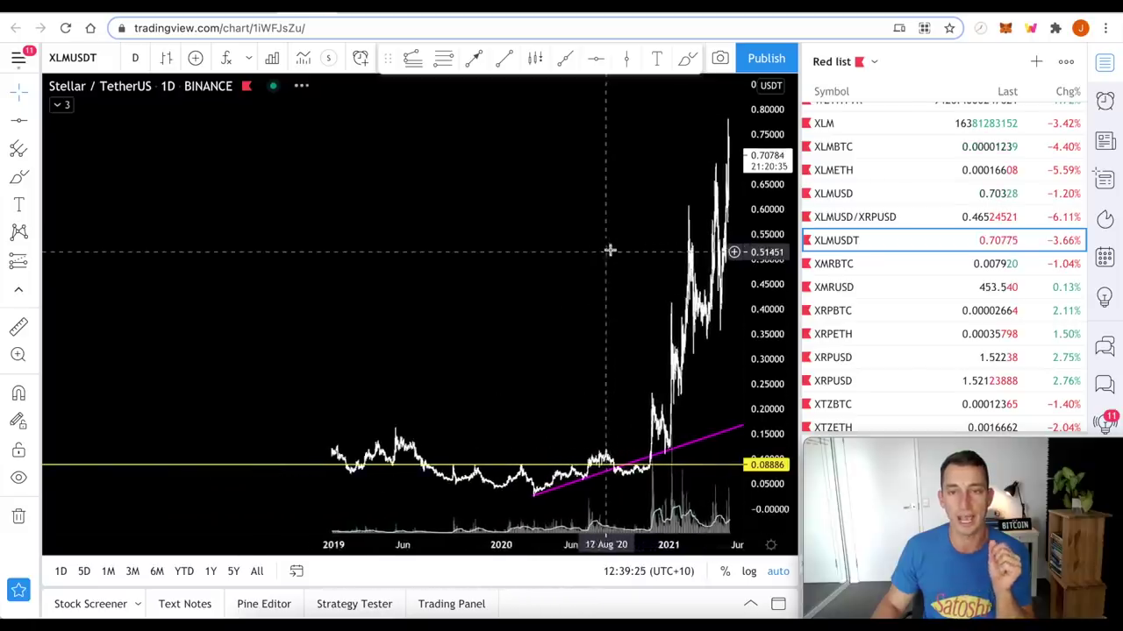
scroll(618, 228, "down", 2)
scroll(569, 218, "down", 2)
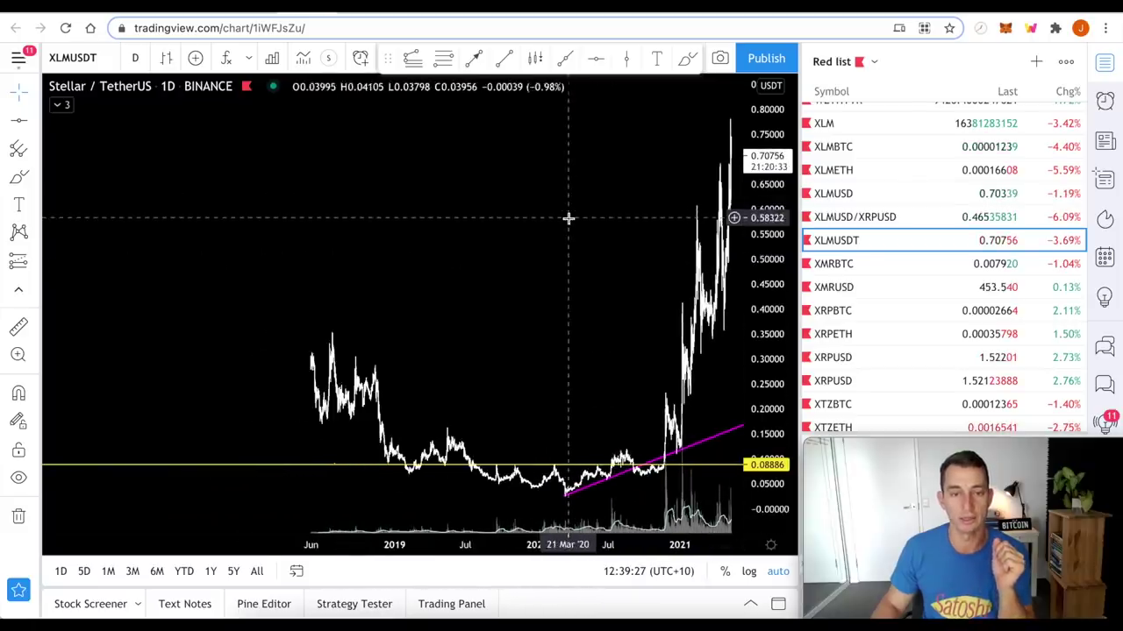
left_click(849, 193)
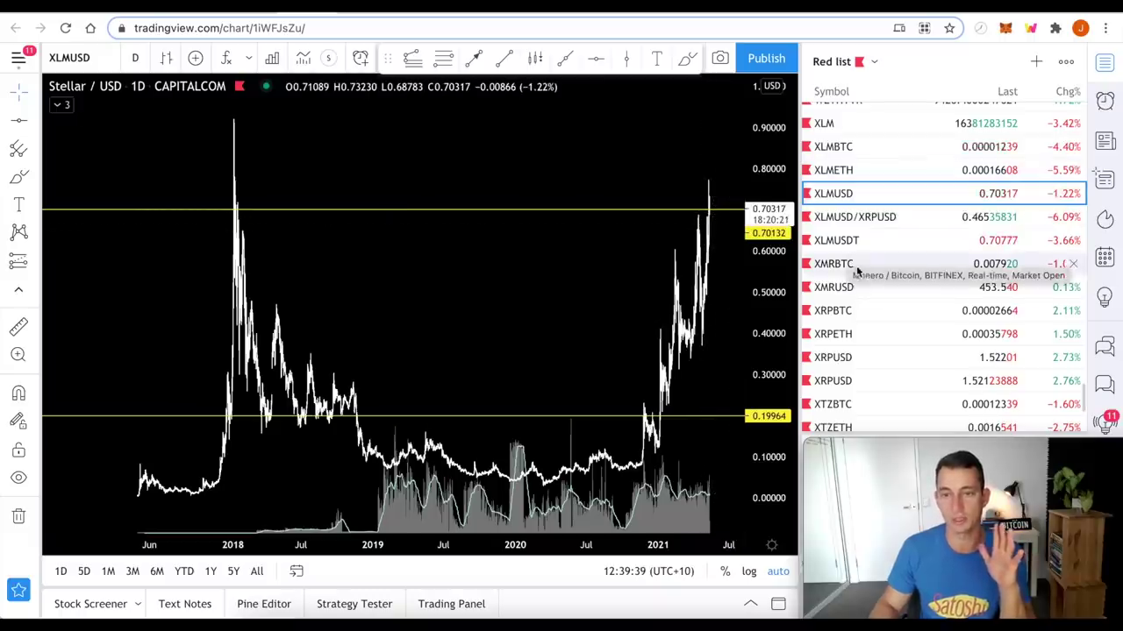
left_click(847, 148)
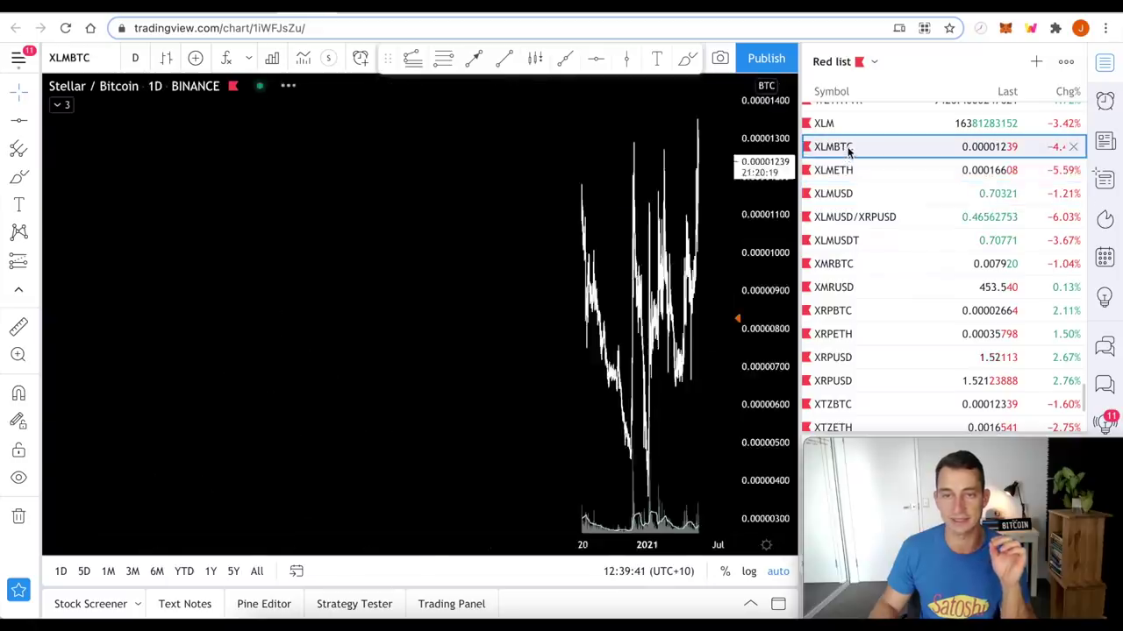
Zoom the XLM/BTC chart in on recent months near its support and resistance levels
scroll(693, 465, "up", 2)
scroll(675, 464, "up", 3)
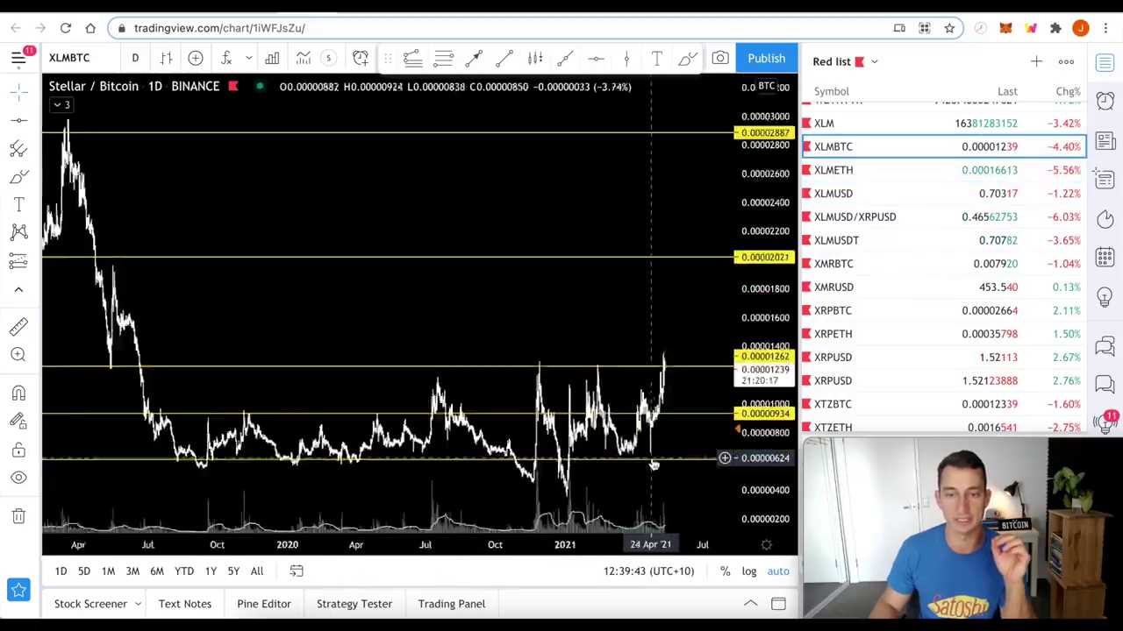
scroll(645, 458, "up", 3)
scroll(613, 369, "up", 3)
scroll(544, 226, "left", 2)
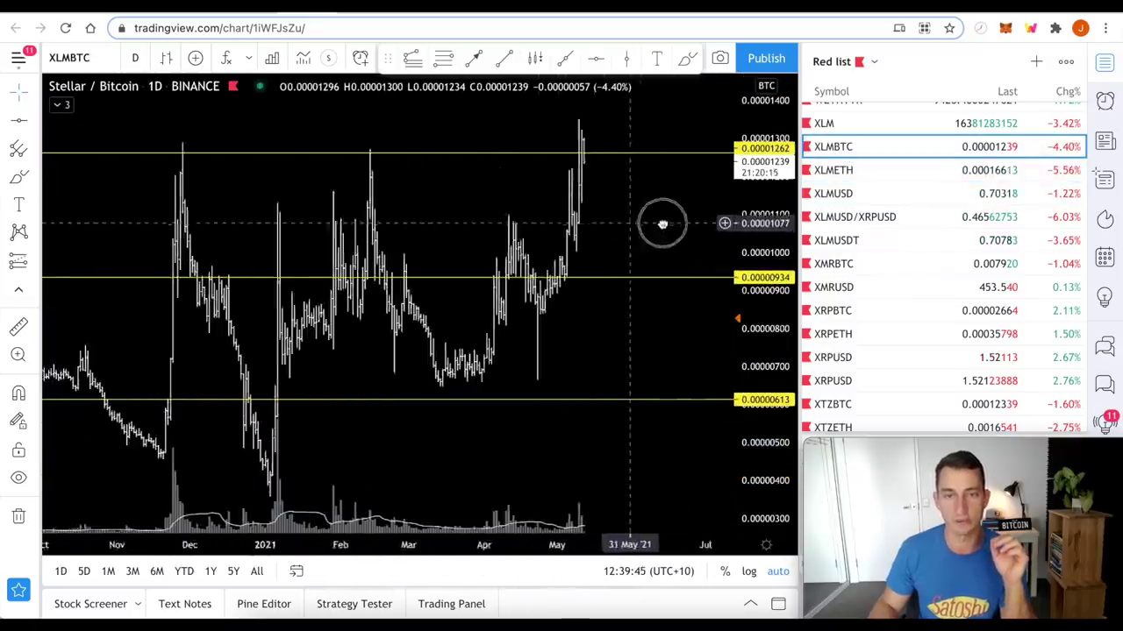
scroll(662, 223, "left", 2)
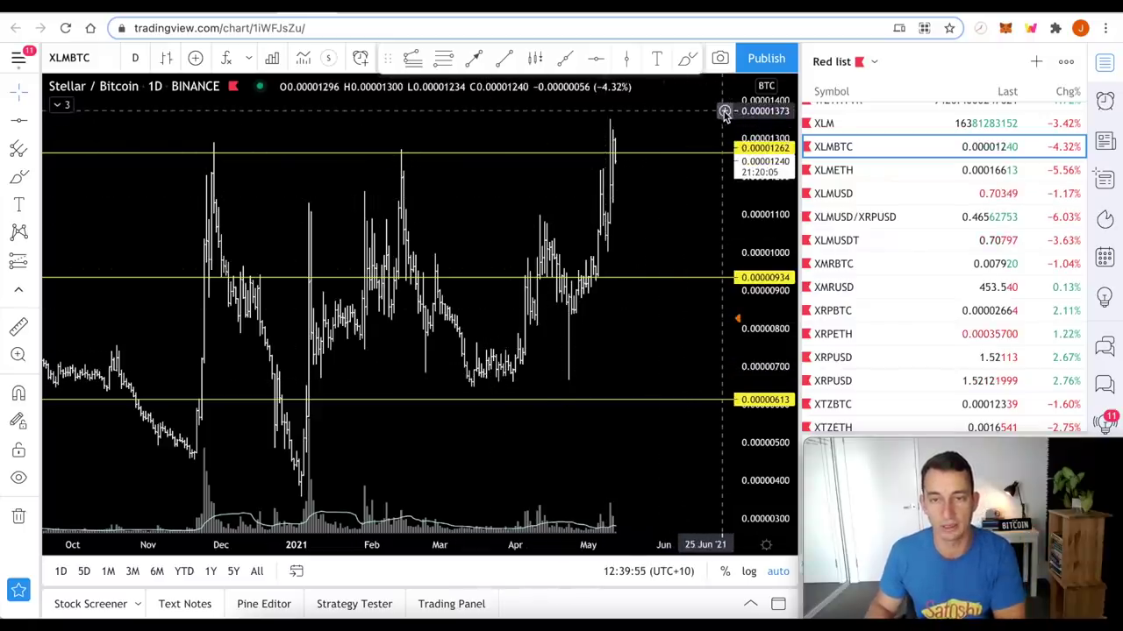
left_click(725, 112)
left_click(476, 143)
Zoom XLM/BTC back out to its full history since 2018, leaving space after May 2021
scroll(519, 289, "down", 2)
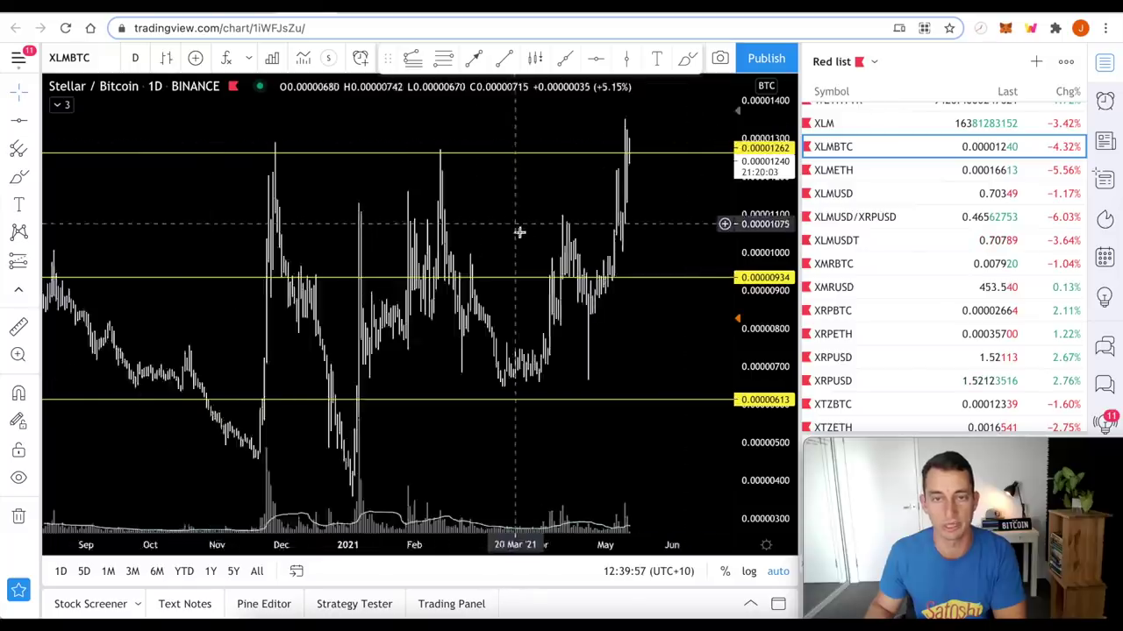
scroll(537, 257, "down", 3)
scroll(535, 258, "down", 2)
scroll(533, 260, "down", 2)
scroll(517, 341, "down", 3)
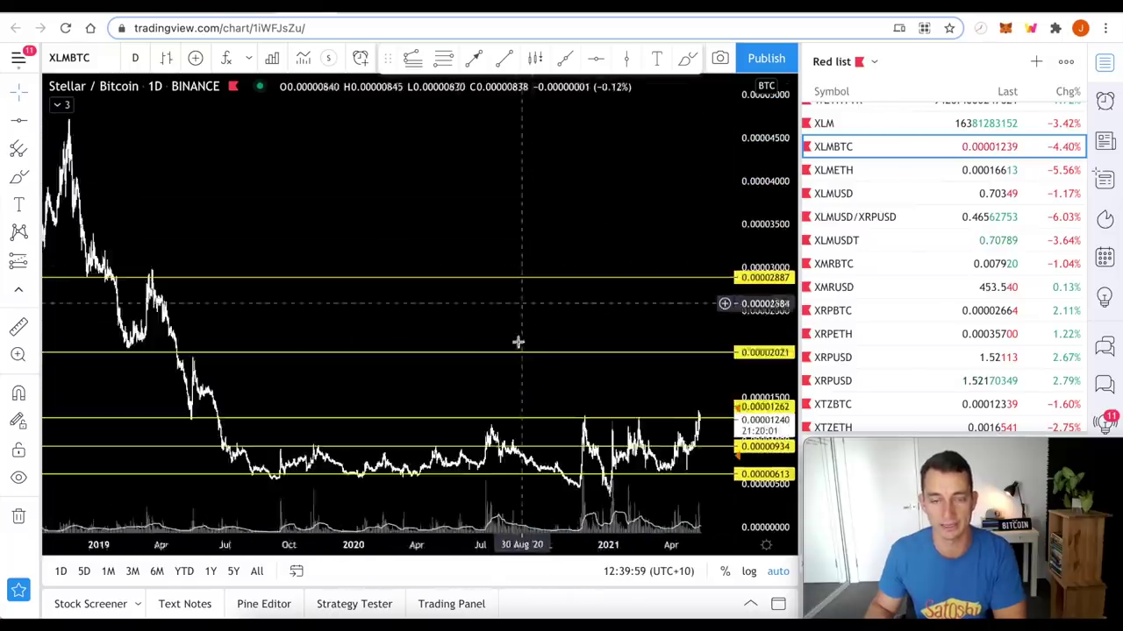
scroll(515, 396, "down", 2)
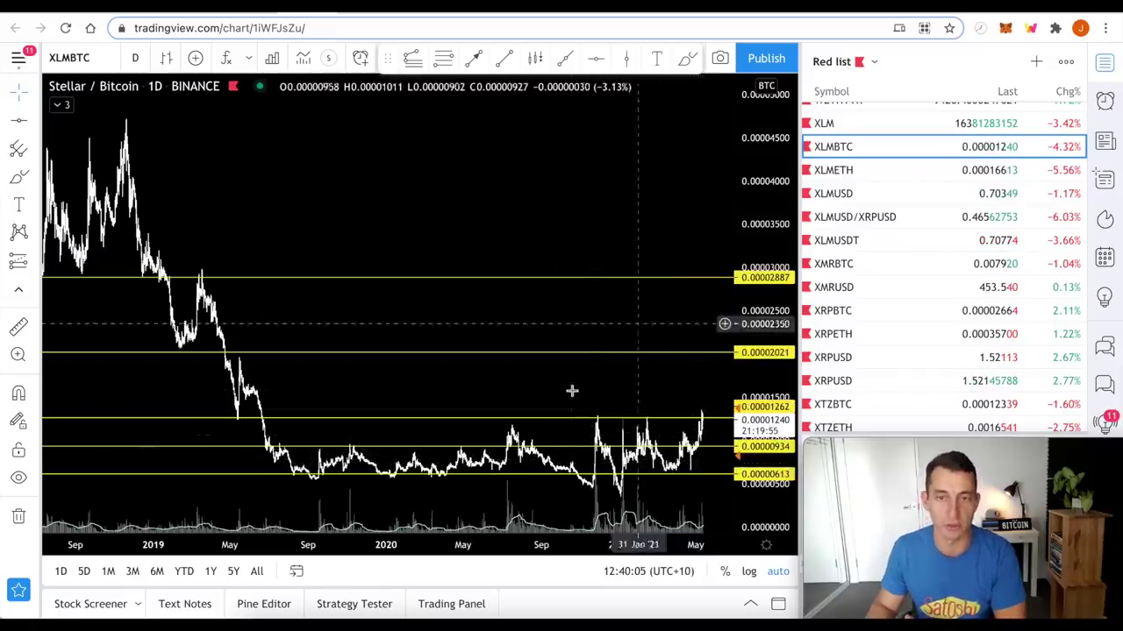
mouse_move(503, 381)
left_mouse_down()
mouse_move(439, 383)
mouse_move(466, 381)
left_mouse_up()
scroll(465, 382, "down", 2)
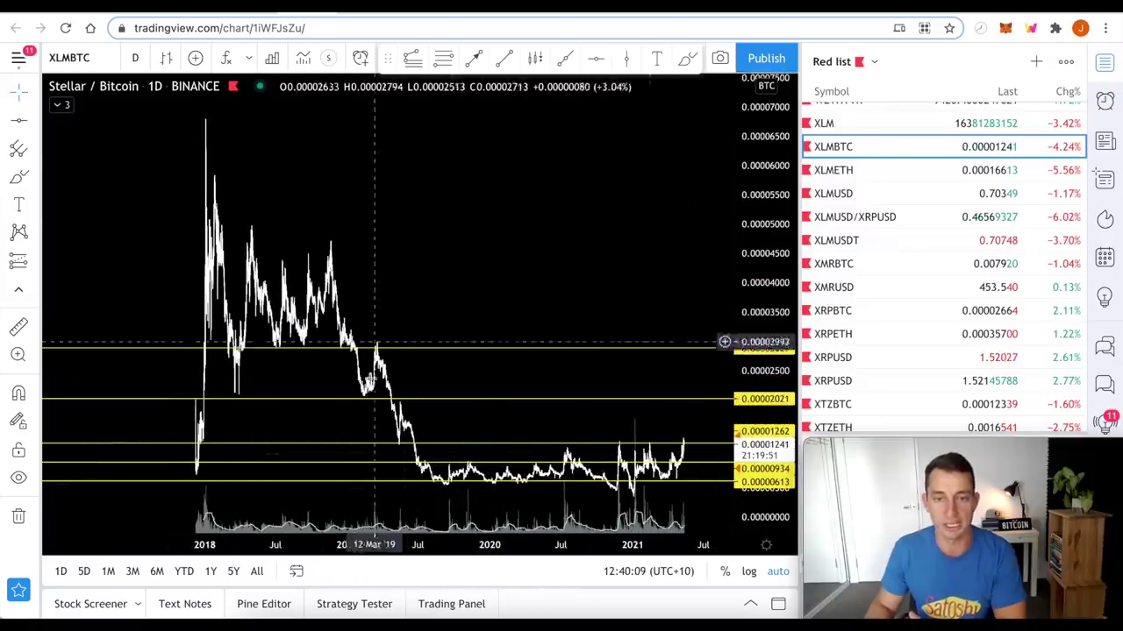
left_click(858, 170)
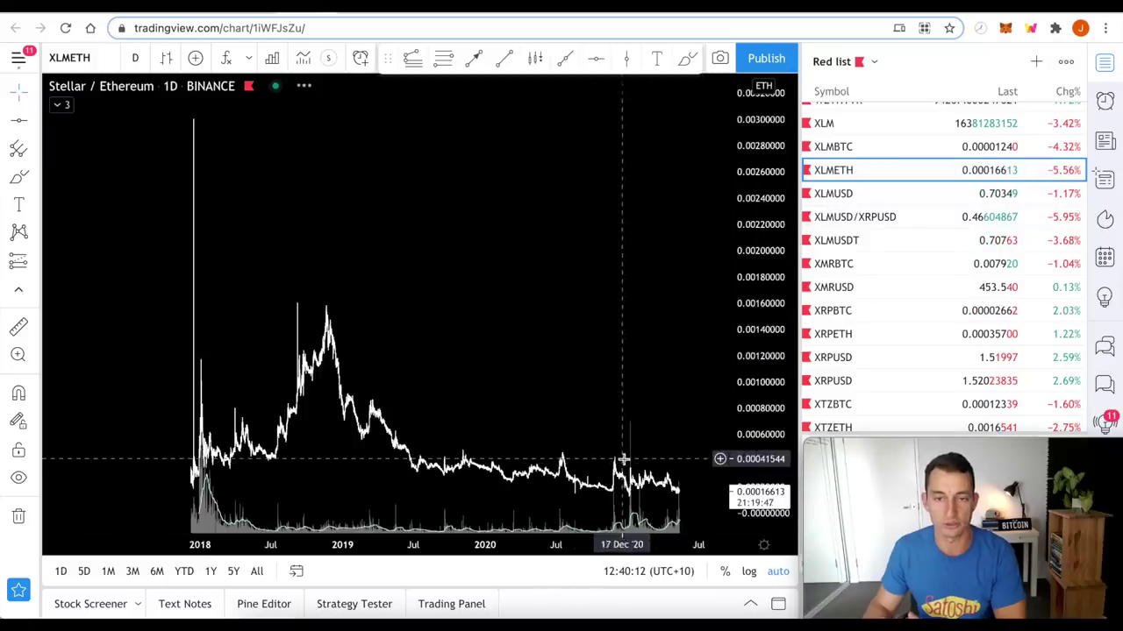
Zoom in and back out on the Stellar/Ethereum (XLMETH) daily chart
scroll(527, 342, "up", 2)
scroll(438, 334, "up", 2)
scroll(351, 327, "up", 2)
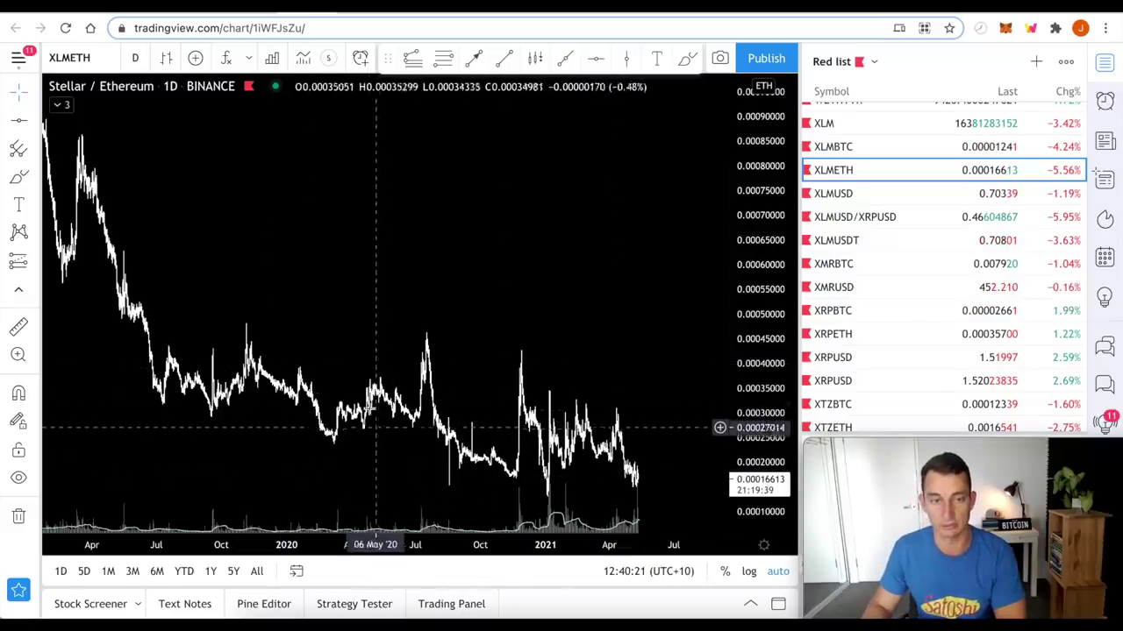
scroll(386, 404, "down", 2)
scroll(374, 381, "down", 2)
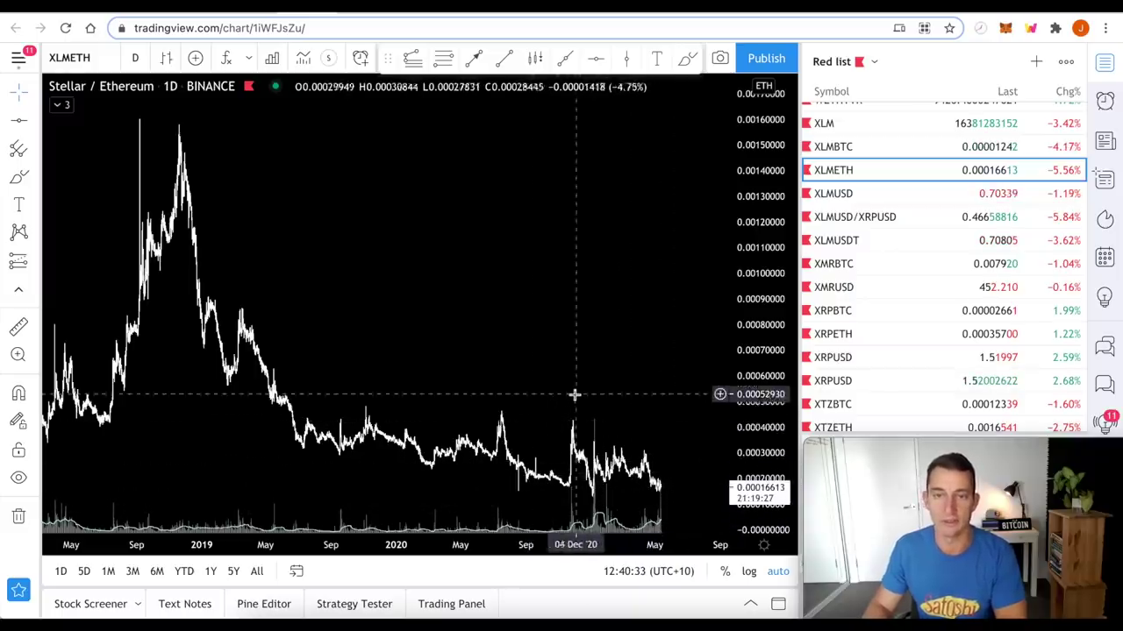
mouse_move(858, 263)
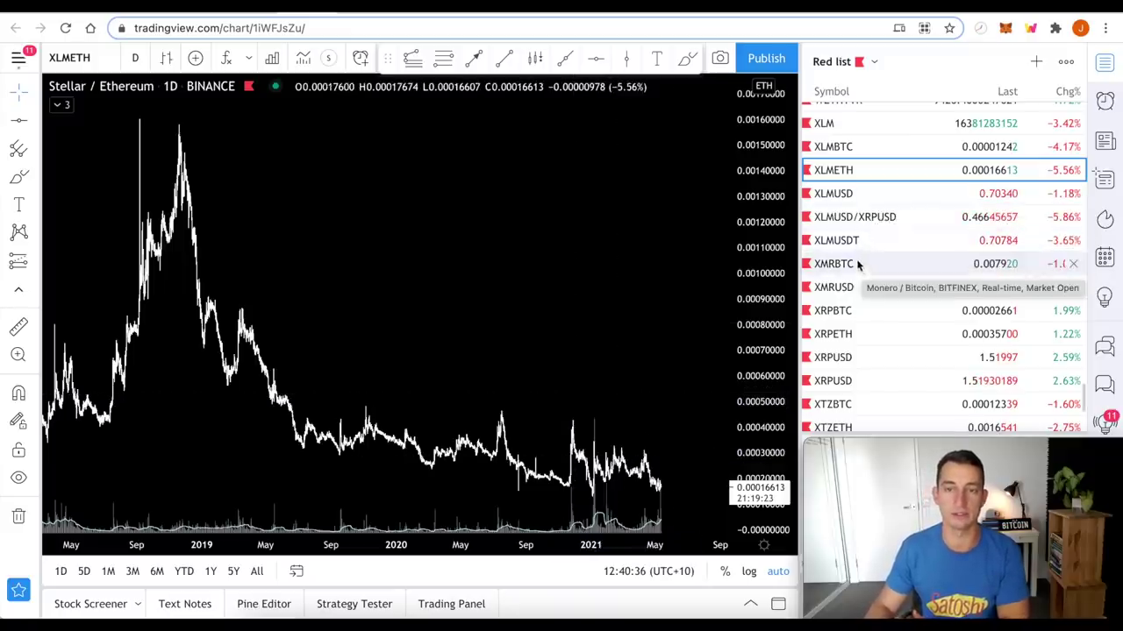
Return to the Stellar/TetherUS chart and scroll the watchlist back to the top
left_click(833, 242)
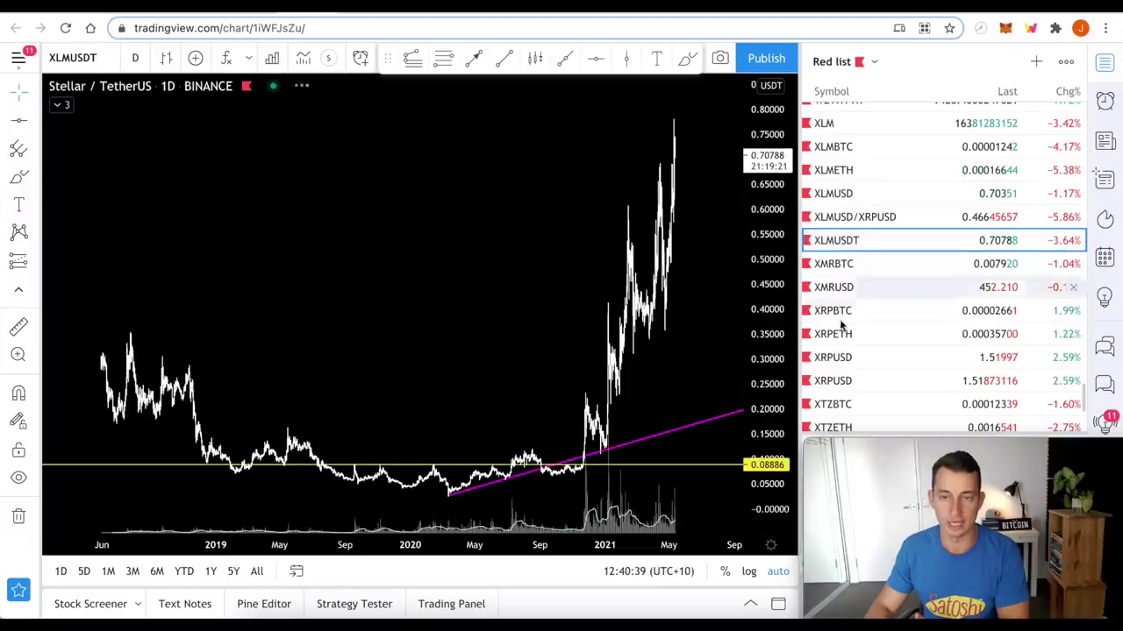
scroll(855, 325, "up", 5)
scroll(857, 326, "up", 5)
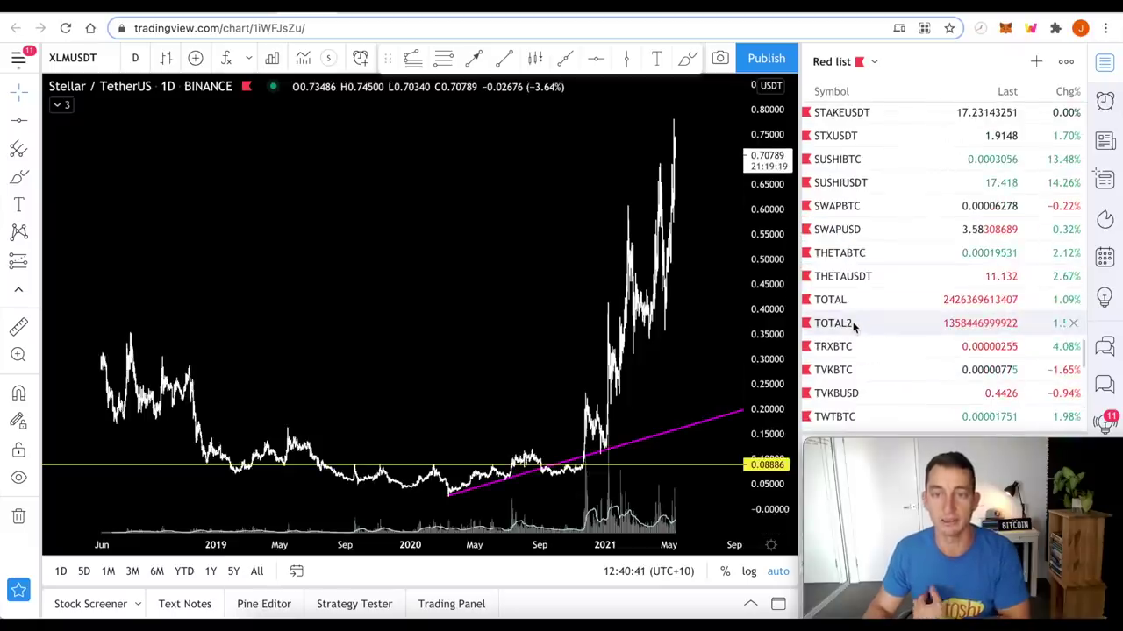
scroll(860, 303, "up", 5)
scroll(862, 291, "up", 15)
scroll(862, 289, "up", 5)
mouse_move(833, 282)
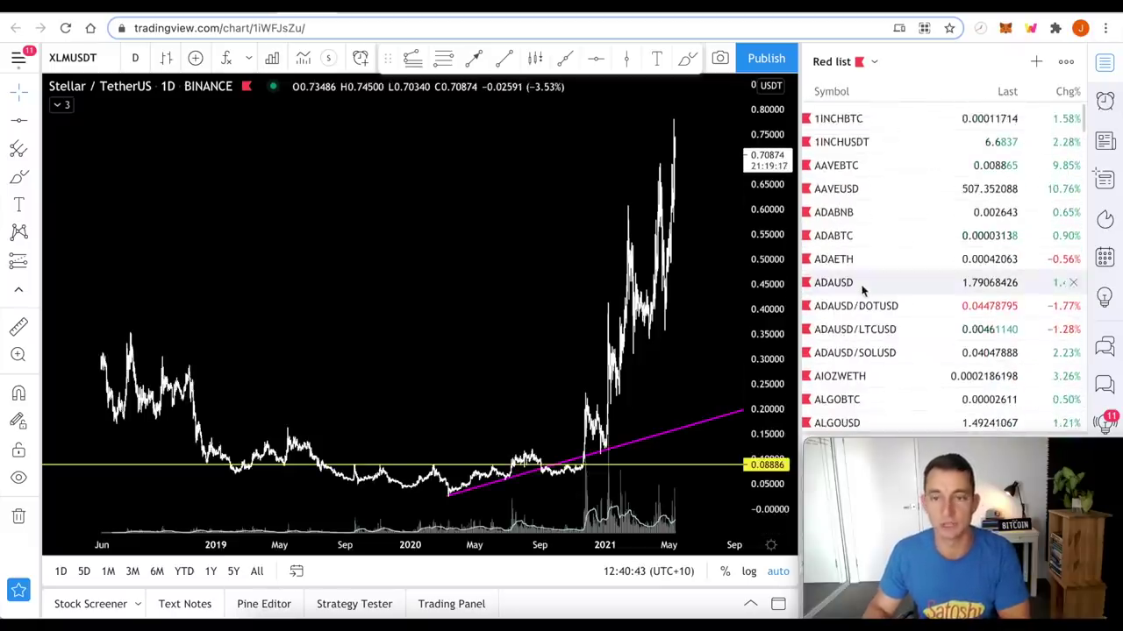
Open the Cardano/US Dollar (ADAUSD) daily chart, near $1.79, and zoom in
left_click(866, 266)
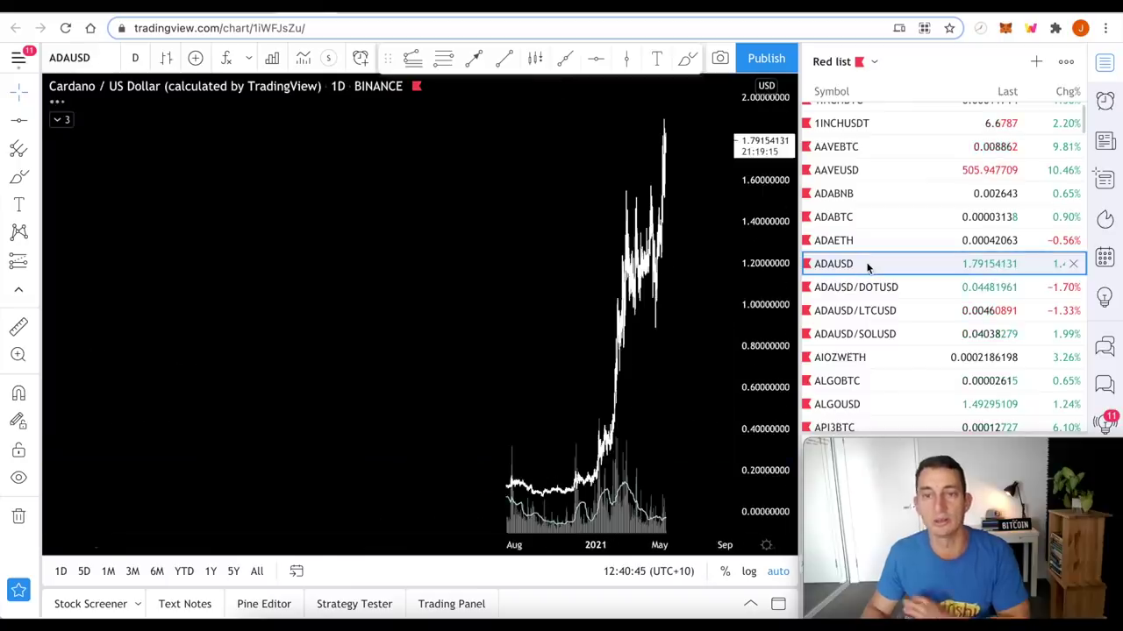
scroll(646, 314, "up", 2)
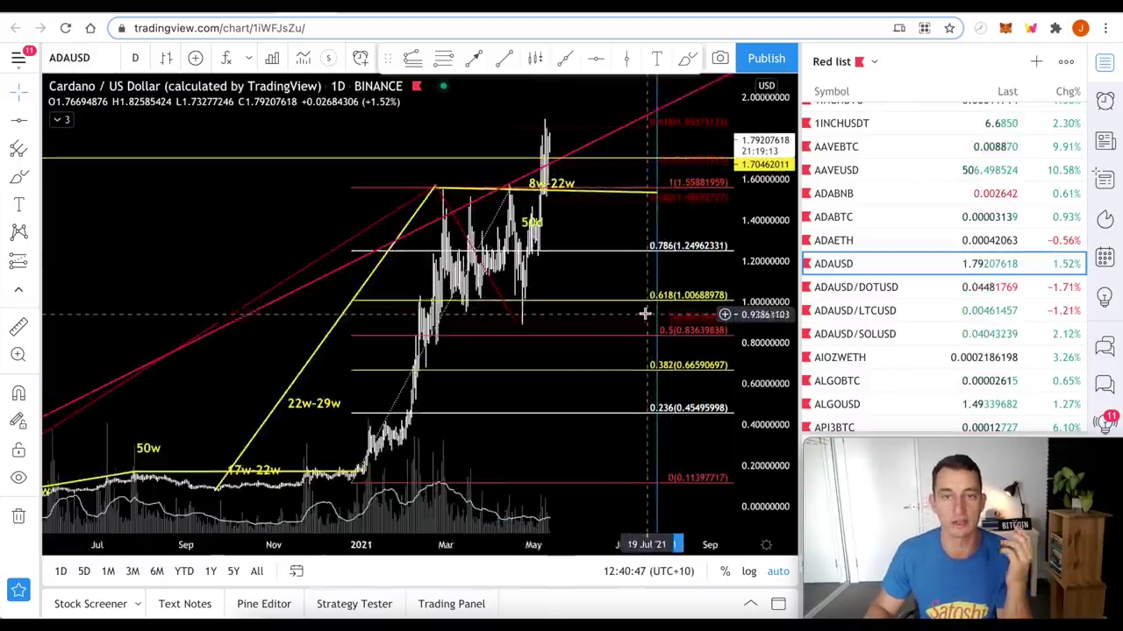
scroll(645, 312, "up", 2)
scroll(642, 311, "up", 2)
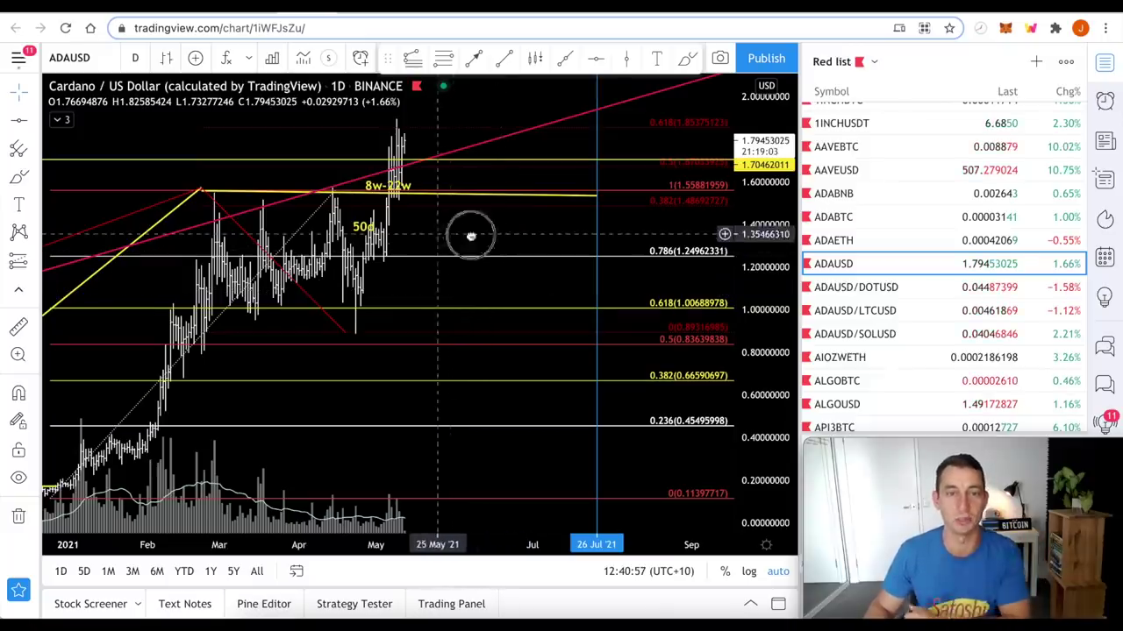
Pan and zoom ADAUSD to frame the February–May breakout with Fibonacci levels 0.236–0.786
left_click_drag(468, 235, 633, 246)
scroll(570, 237, "up", 3)
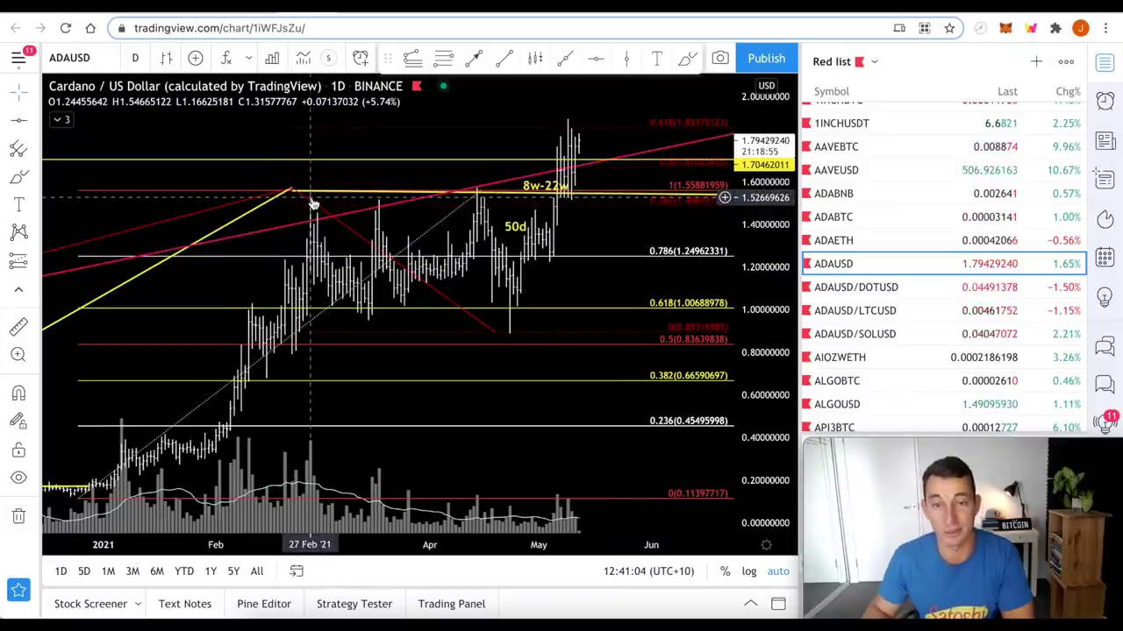
left_click_drag(384, 364, 498, 362)
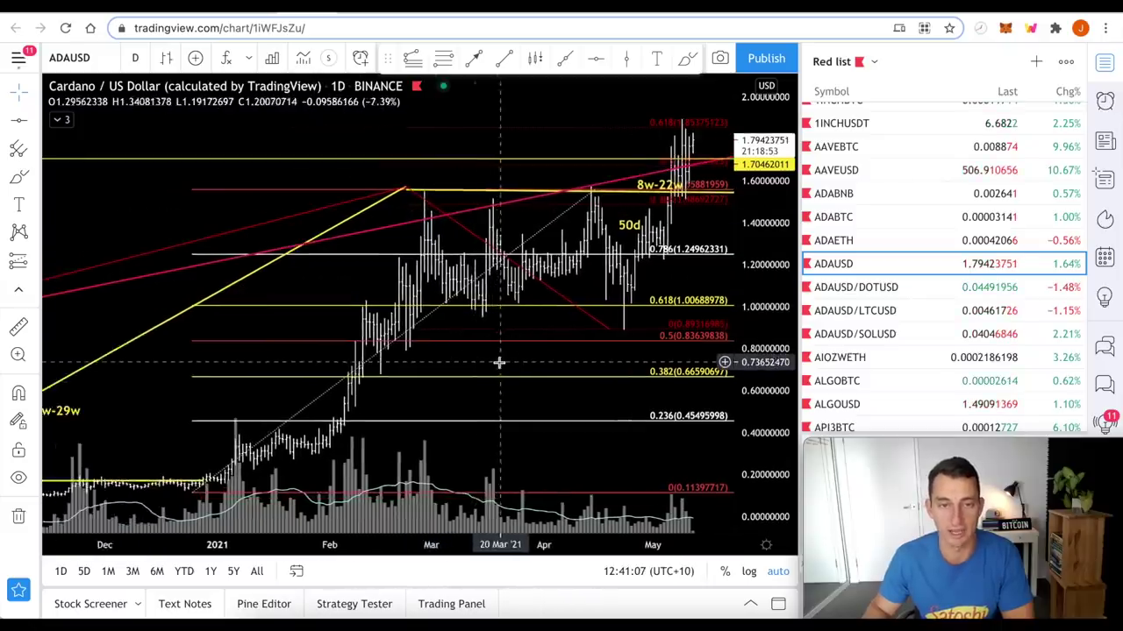
scroll(498, 362, "up", 3)
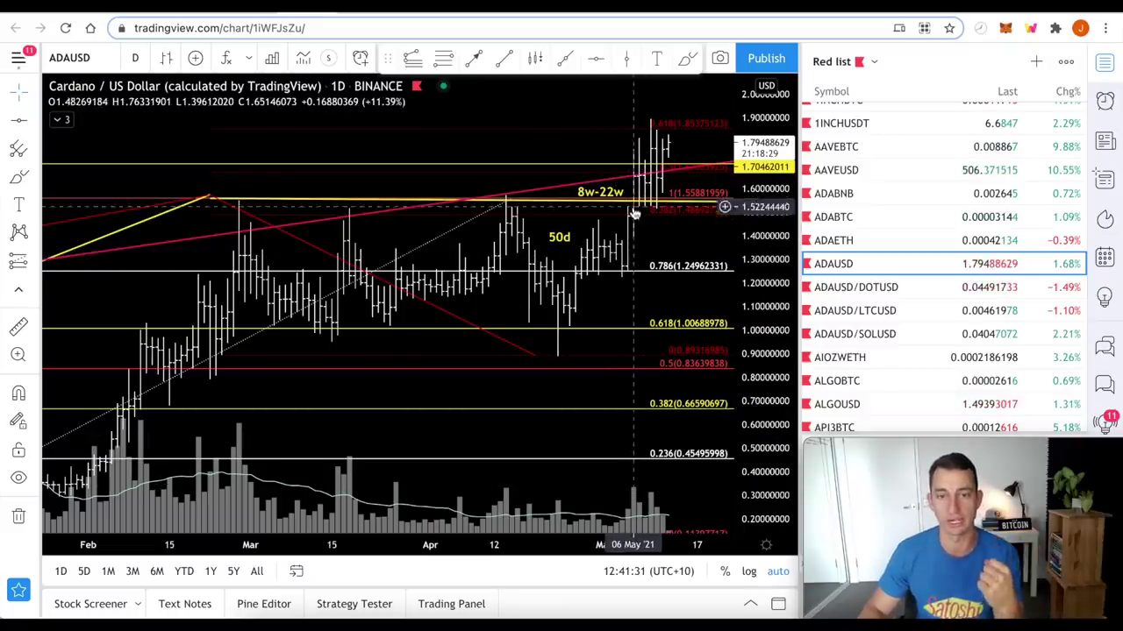
scroll(632, 316, "up", 2)
scroll(627, 298, "up", 3)
scroll(626, 298, "up", 1)
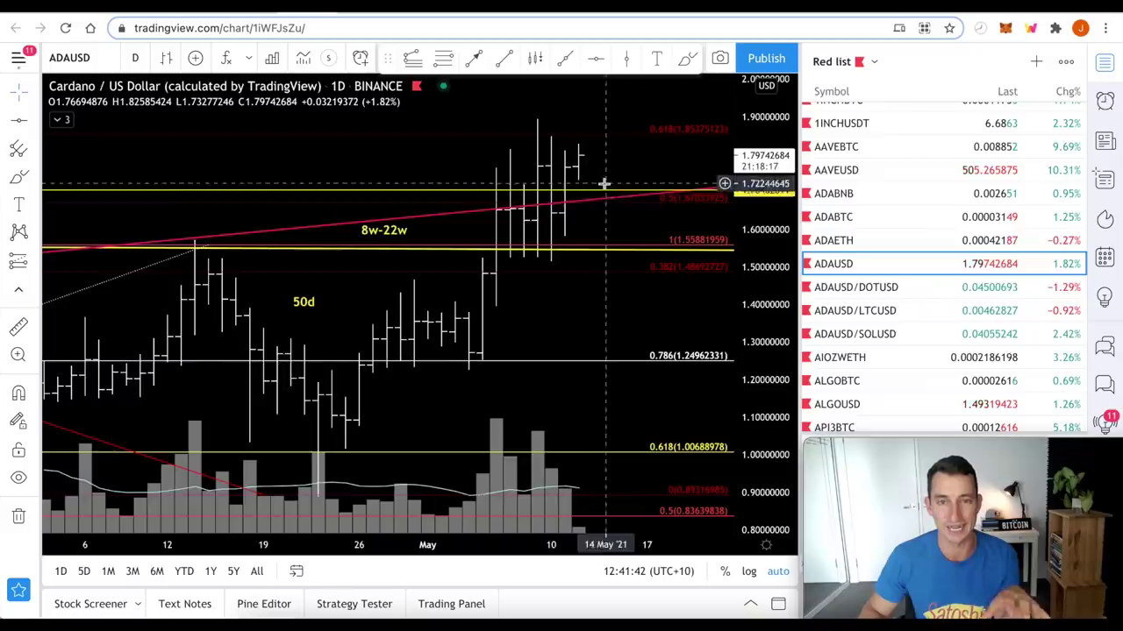
scroll(644, 181, "down", 2)
scroll(644, 180, "down", 3)
scroll(639, 213, "down", 3)
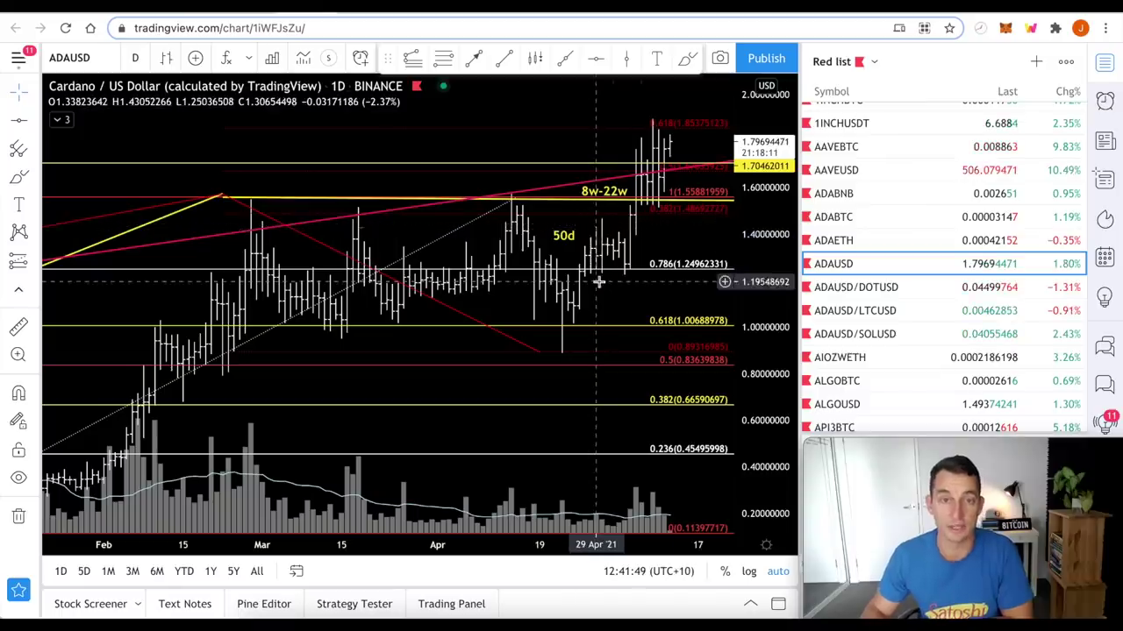
Switch to the Cardano/Ethereum (ADAETH) chart and zoom in
left_click(842, 240)
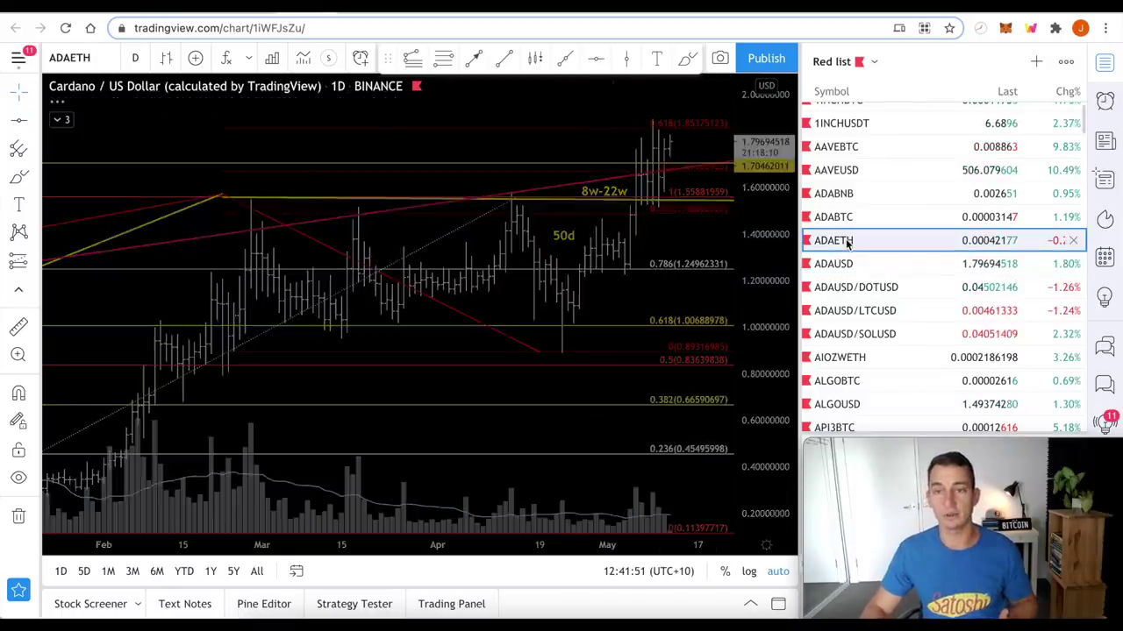
scroll(666, 413, "up", 2)
scroll(649, 438, "up", 2)
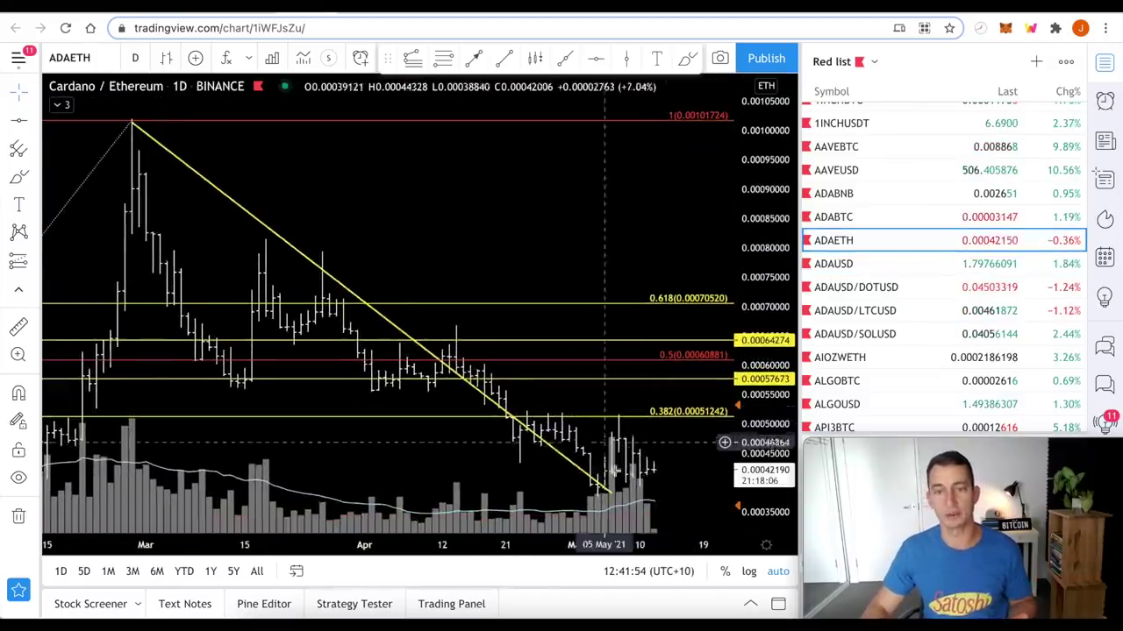
Switch to the Cardano/Bitcoin (ADABTC) chart and adjust the view
left_click(859, 220)
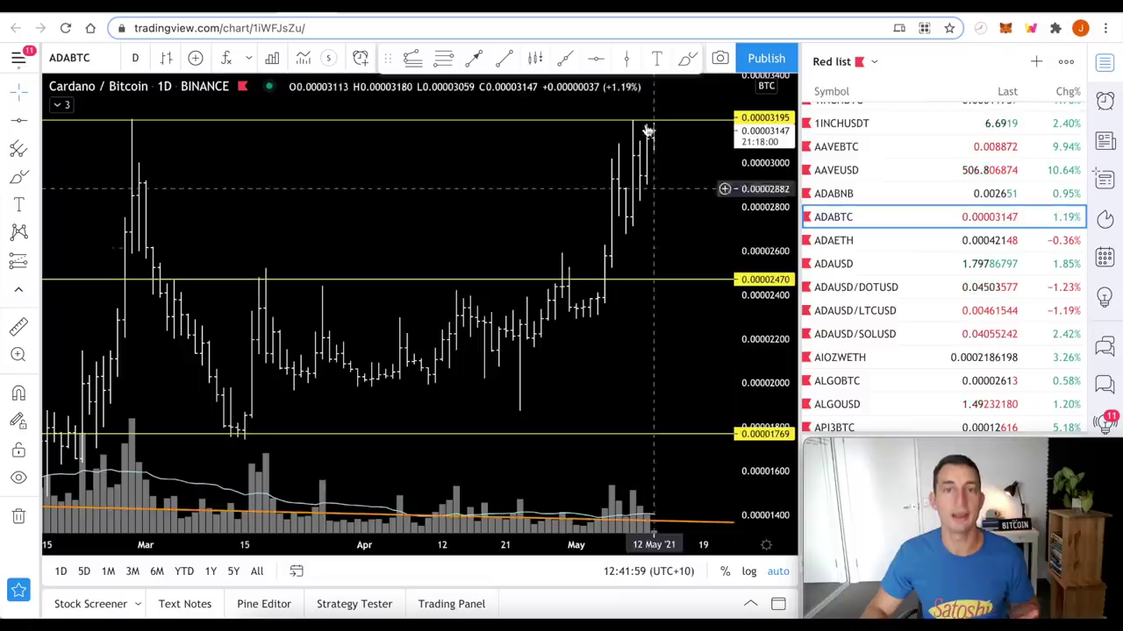
scroll(639, 207, "down", 3)
scroll(474, 194, "right", 2)
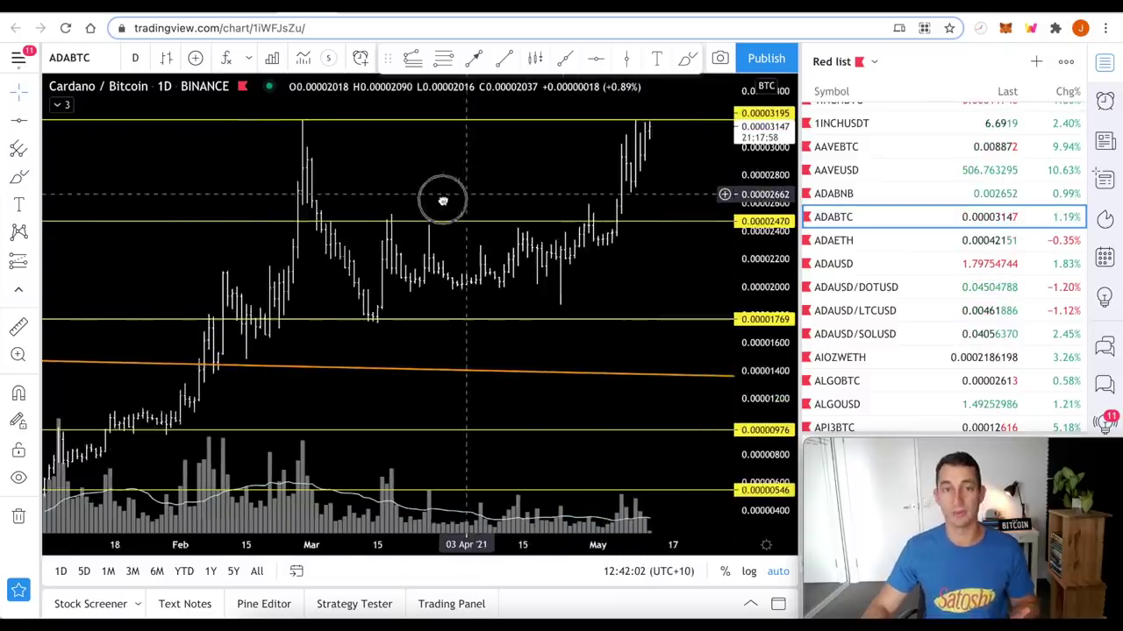
scroll(442, 200, "right", 2)
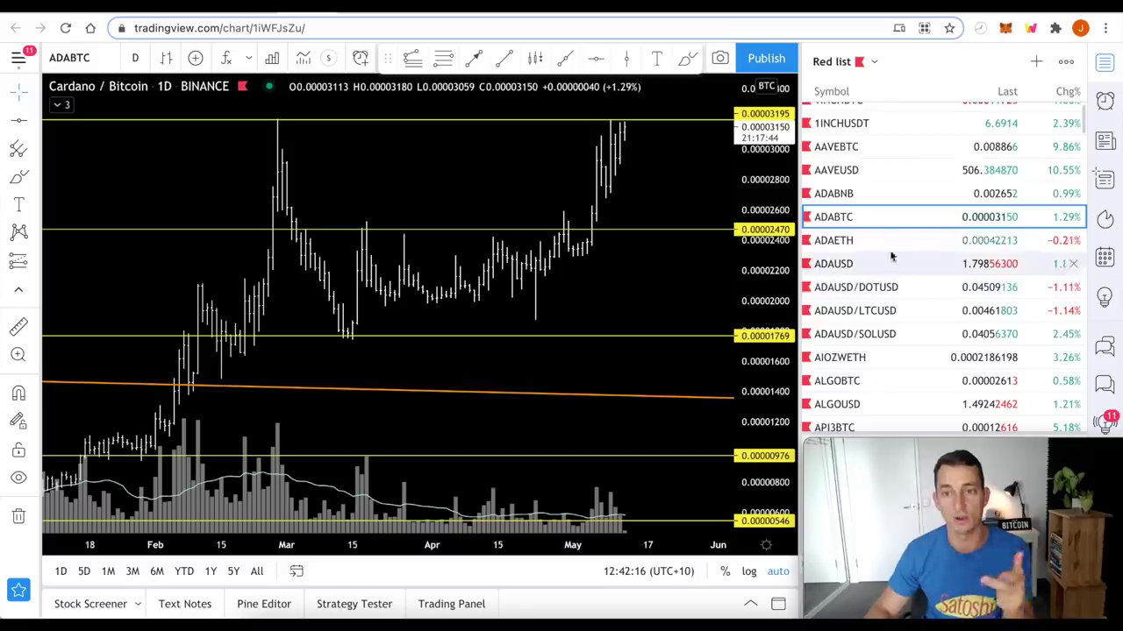
Switch to the Cardano/Binance Coin (ADABNB) chart, near 0.00265 BNB, and zoom in
left_click(851, 193)
mouse_move(617, 481)
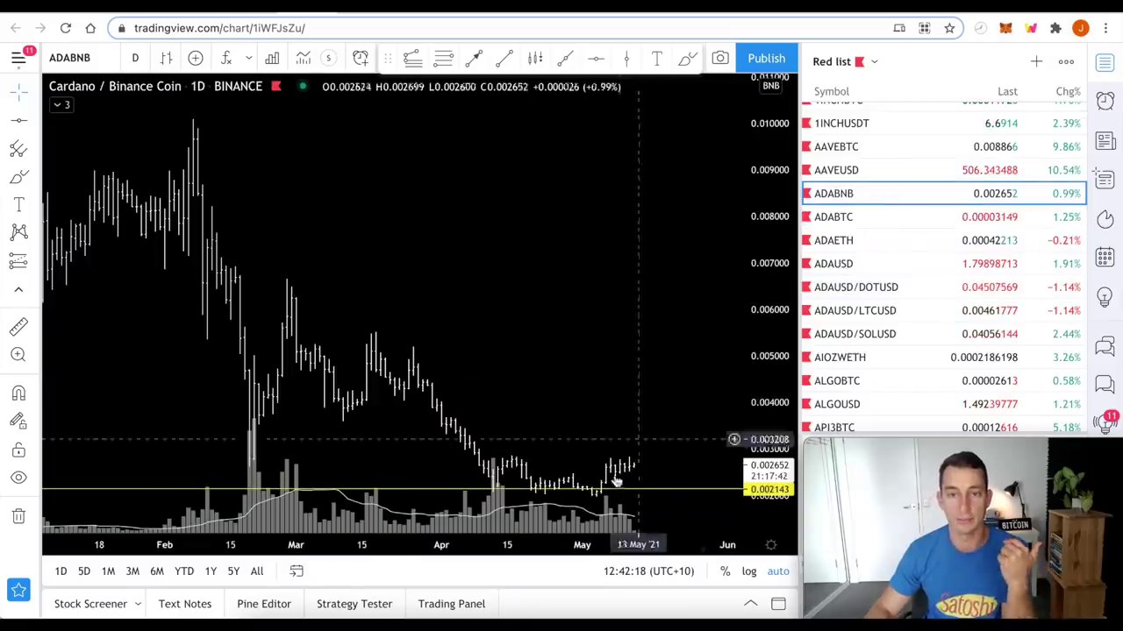
scroll(672, 456, "up", 2)
scroll(673, 456, "up", 1)
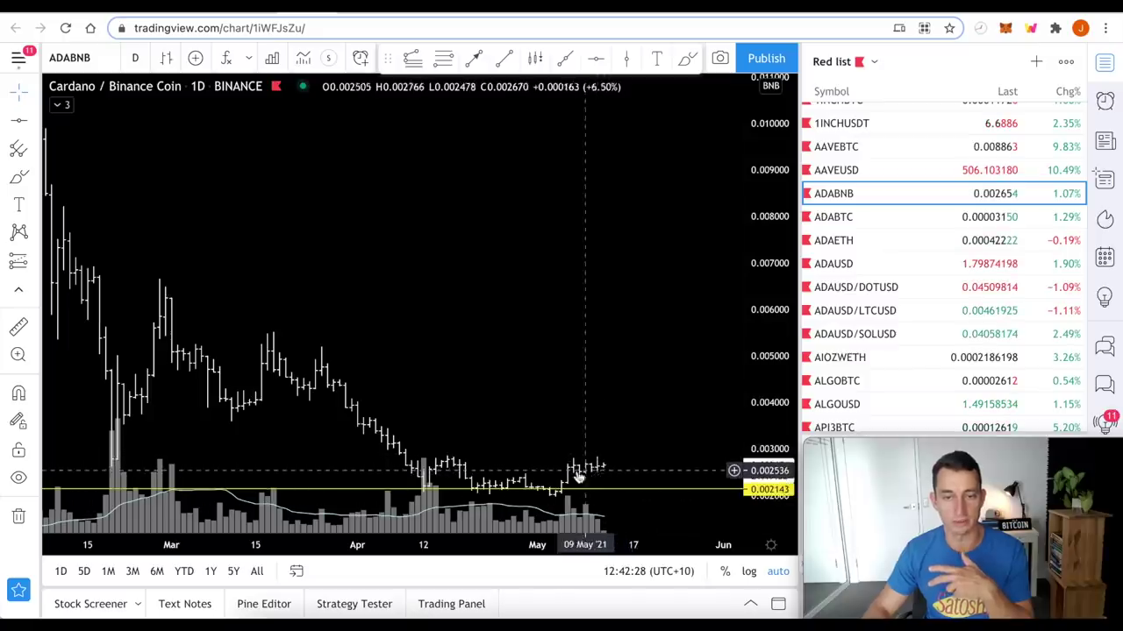
Review the ADAUSD/DOTUSD and ADAUSD/LTCUSD ratio charts, zooming on each
left_click(885, 287)
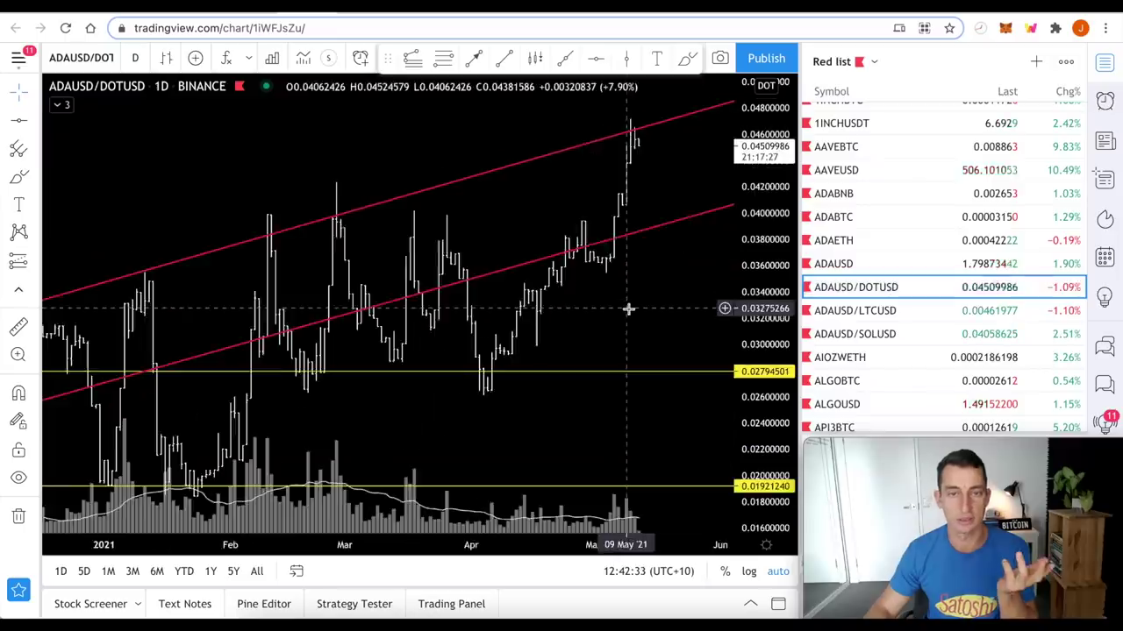
scroll(627, 309, "down", 2)
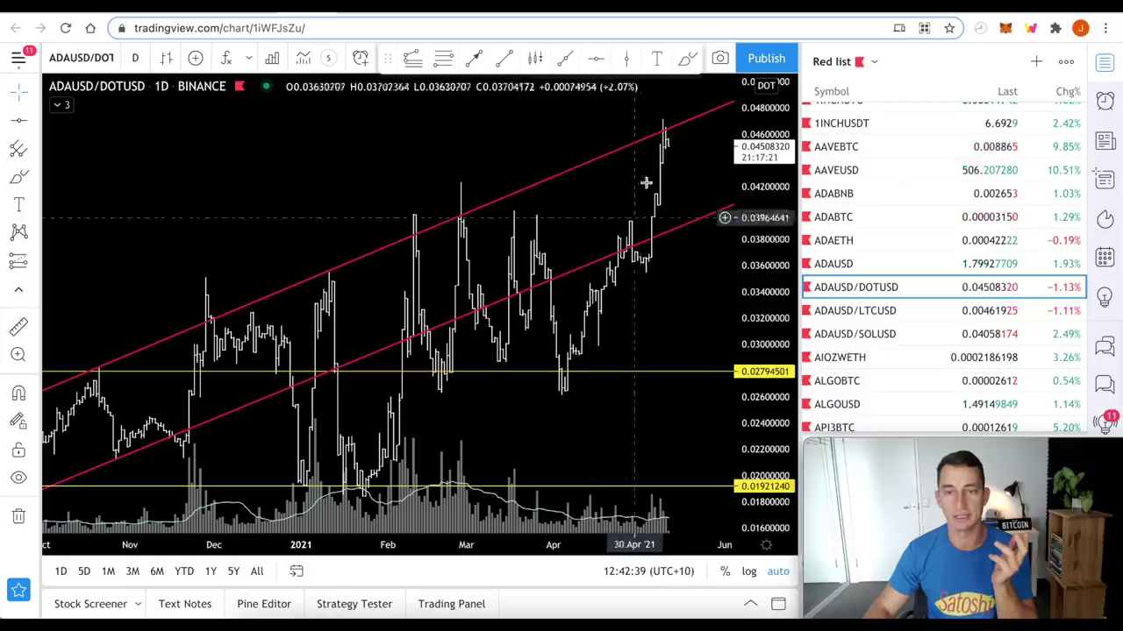
left_click(890, 314)
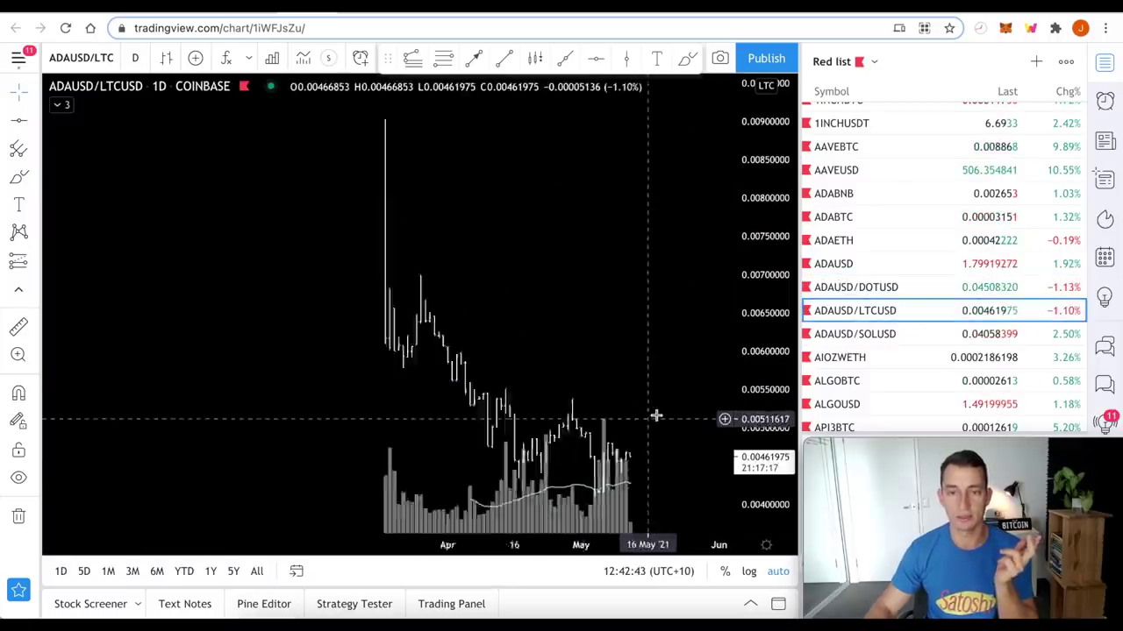
scroll(656, 415, "up", 5)
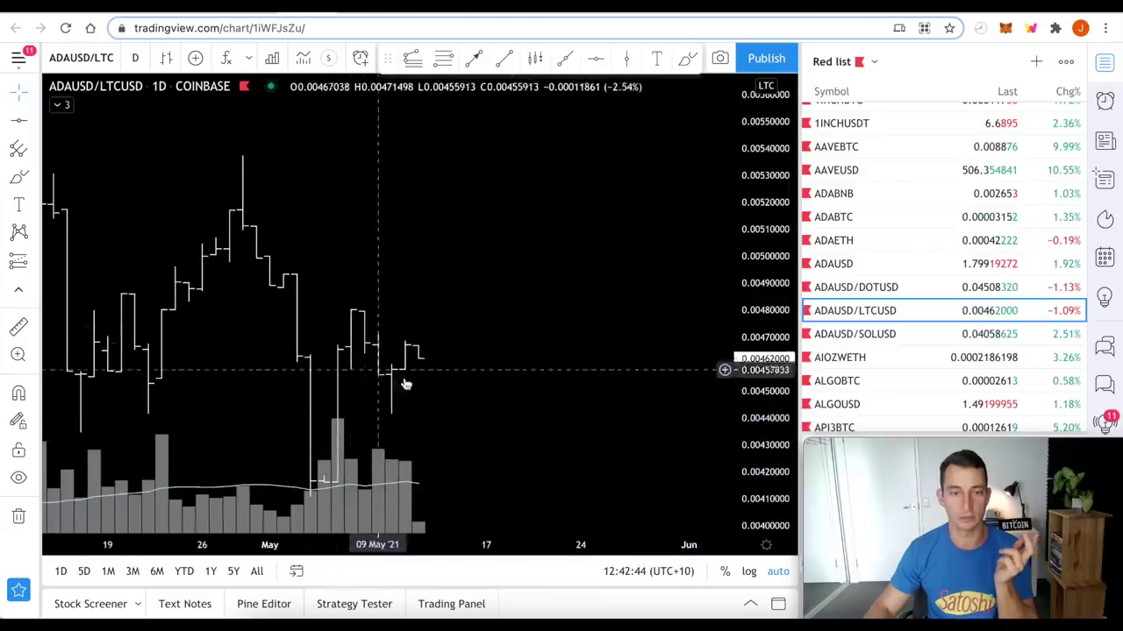
scroll(456, 381, "down", 2)
scroll(493, 383, "down", 3)
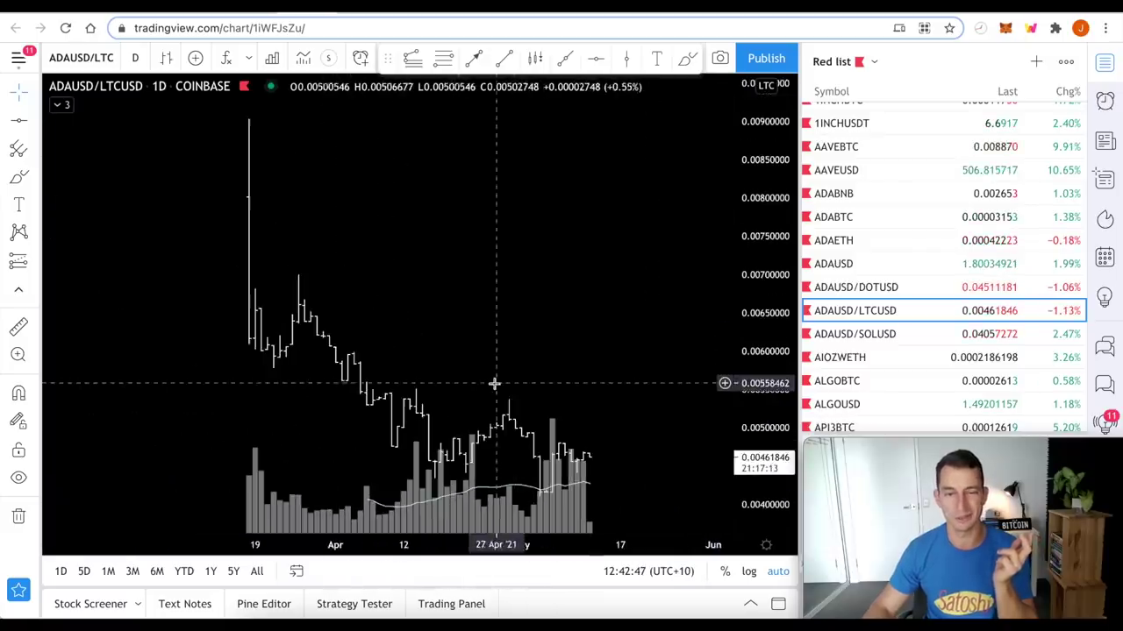
mouse_move(868, 334)
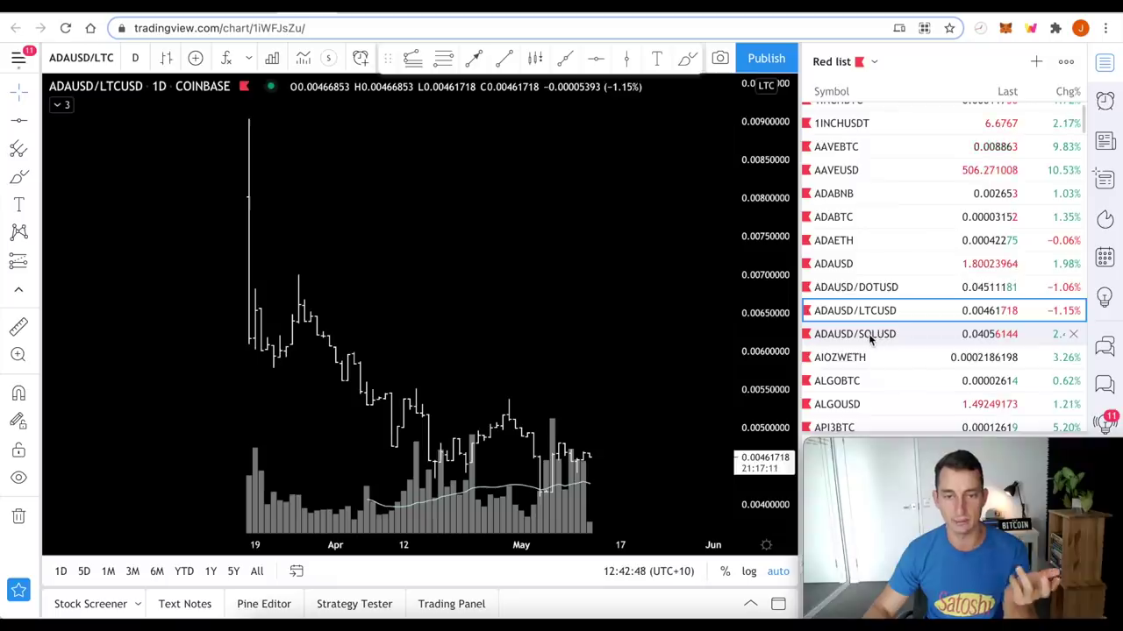
Open the ADAUSD/SOLUSD ratio chart, near 0.0405, spanning mid-March through May
left_click(869, 337)
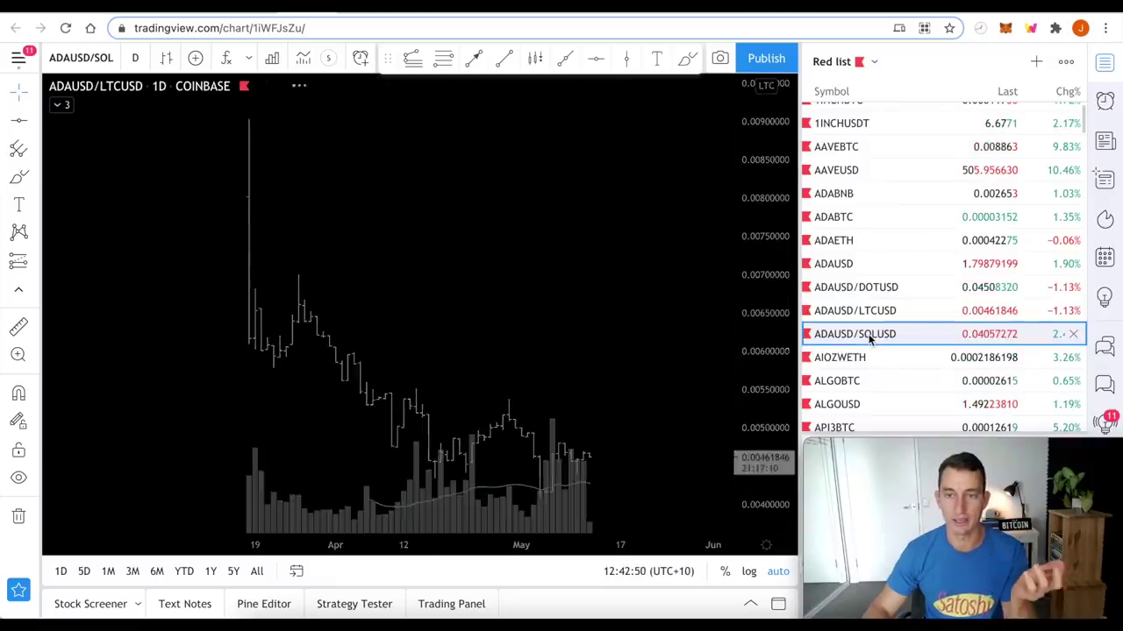
scroll(602, 419, "up", 3)
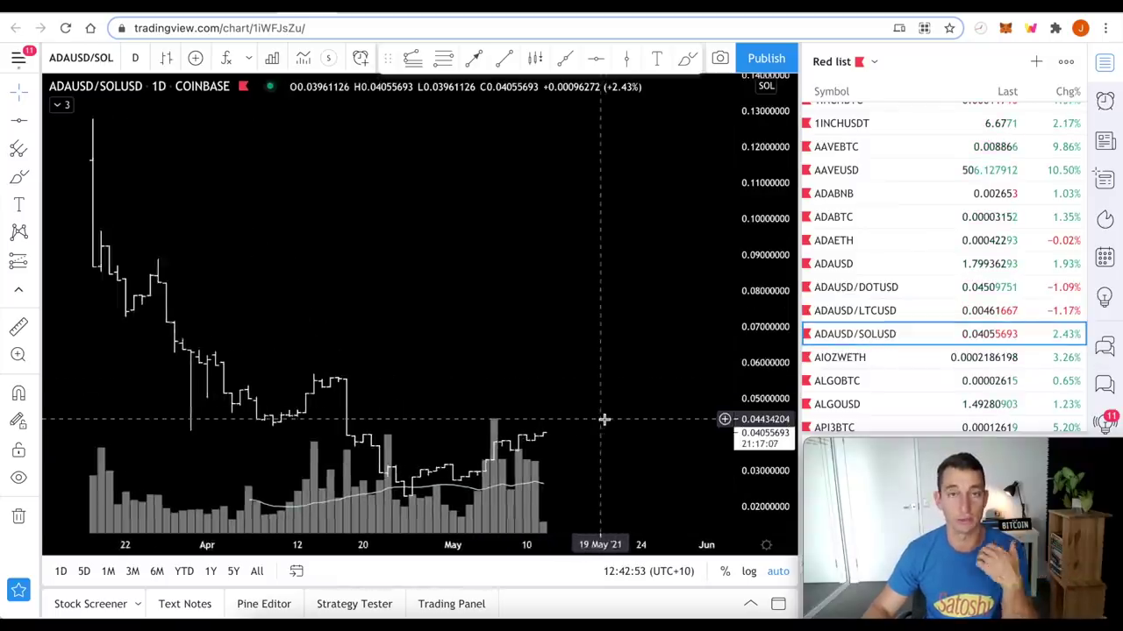
scroll(604, 419, "up", 1)
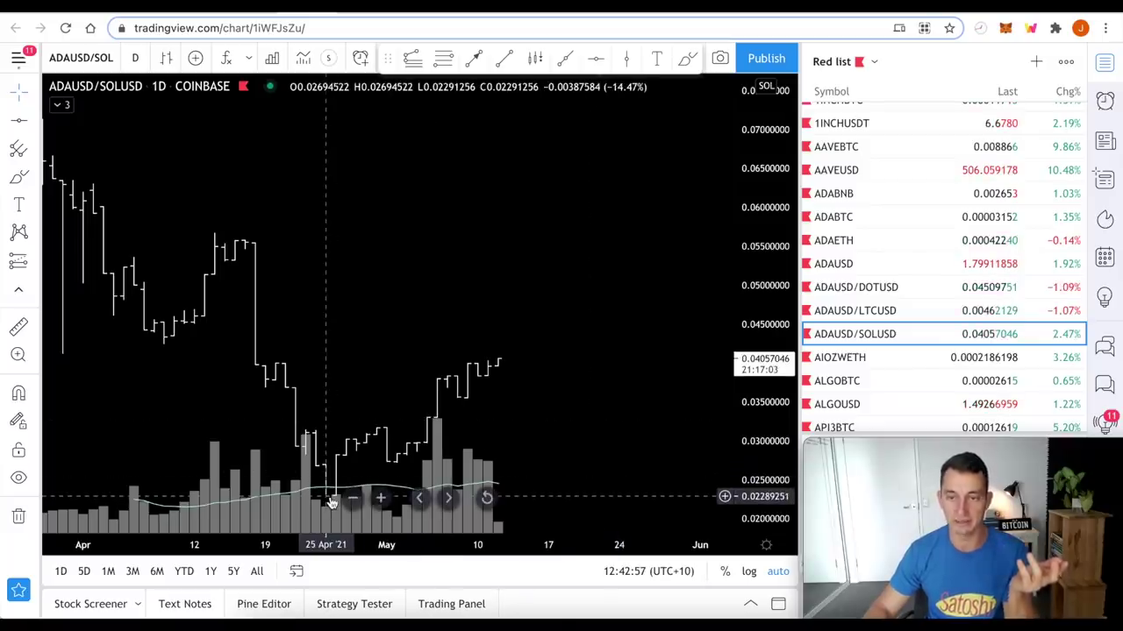
scroll(329, 499, "up", 1)
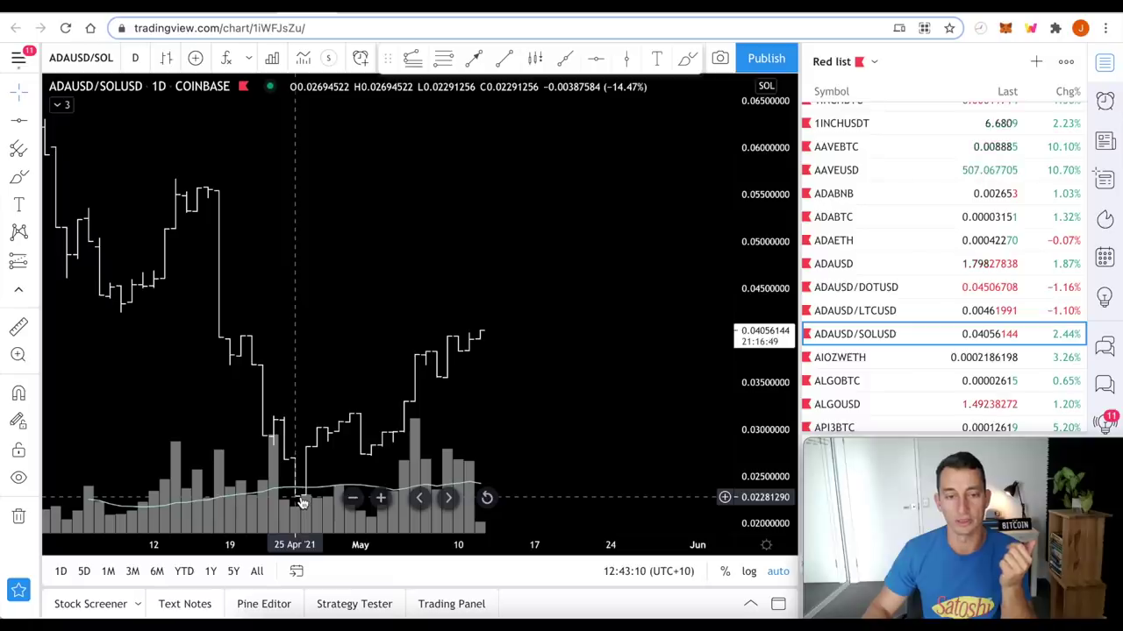
scroll(454, 407, "left", 3)
scroll(461, 402, "down", 3)
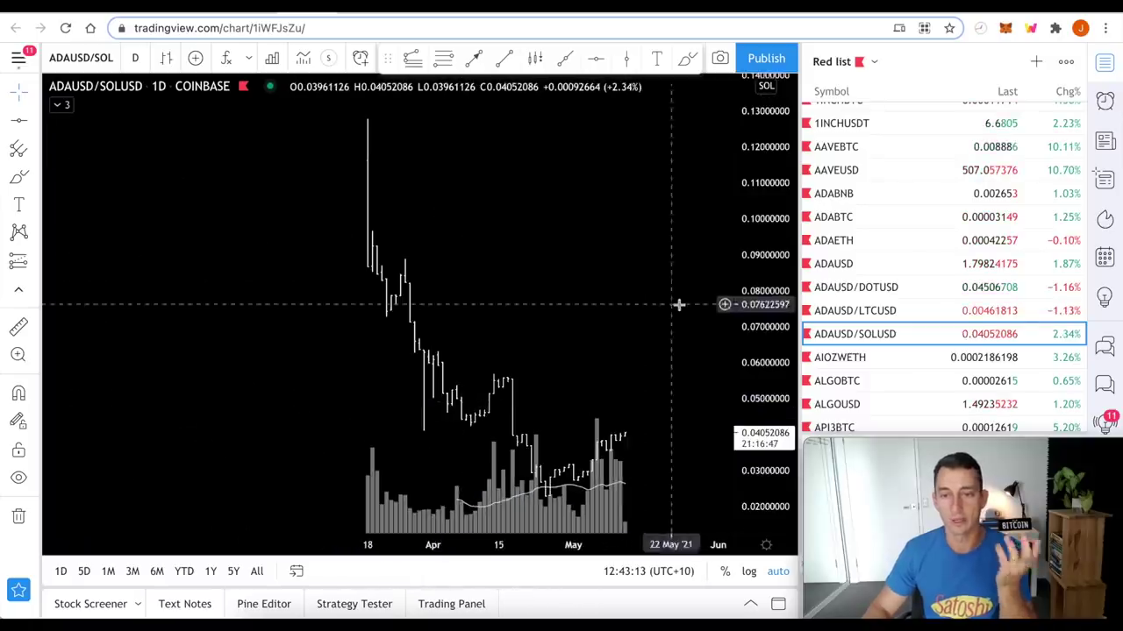
mouse_move(855, 310)
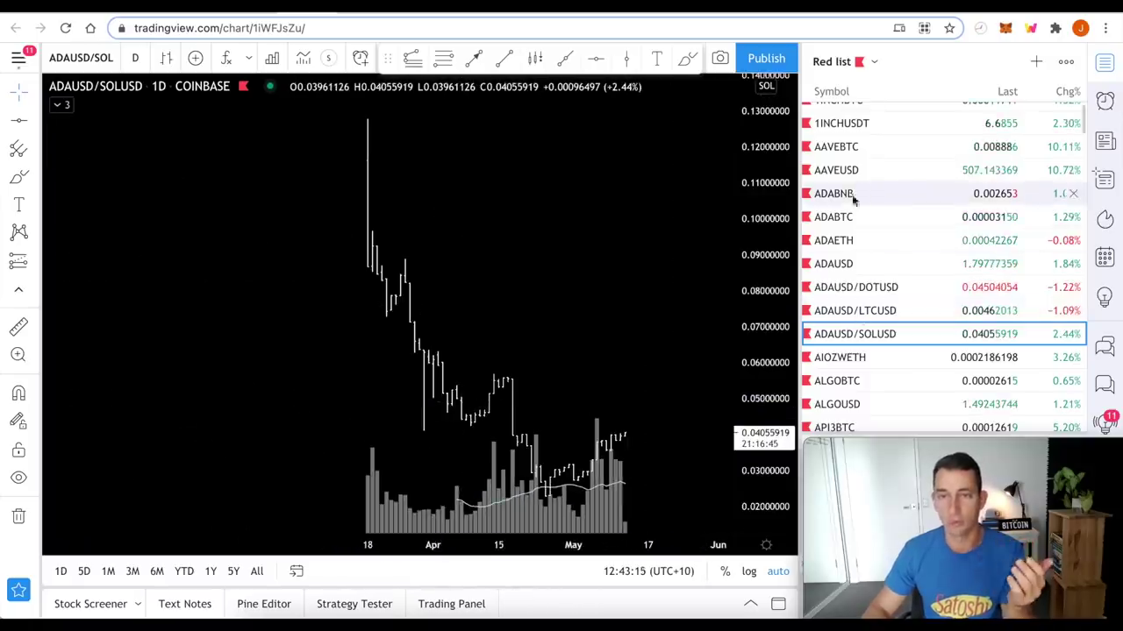
Reopen the ADAUSD/LTCUSD ratio chart, near 0.00462, zoomed to mid-April–mid-May
left_click(842, 312)
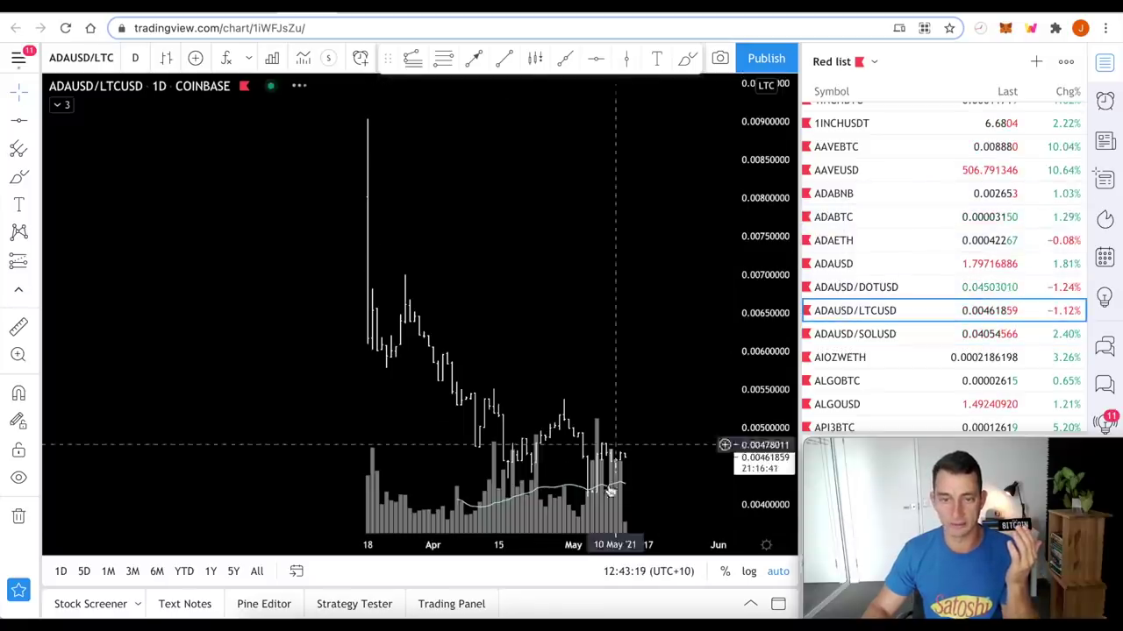
scroll(626, 459, "up", 3)
scroll(594, 469, "up", 3)
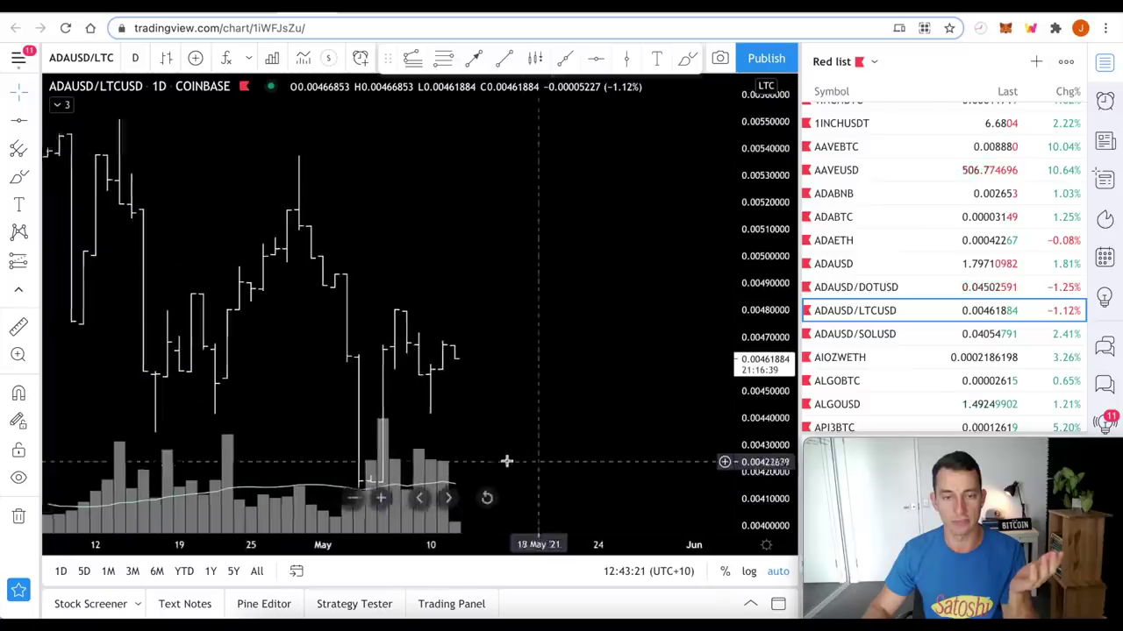
scroll(506, 462, "up", 1)
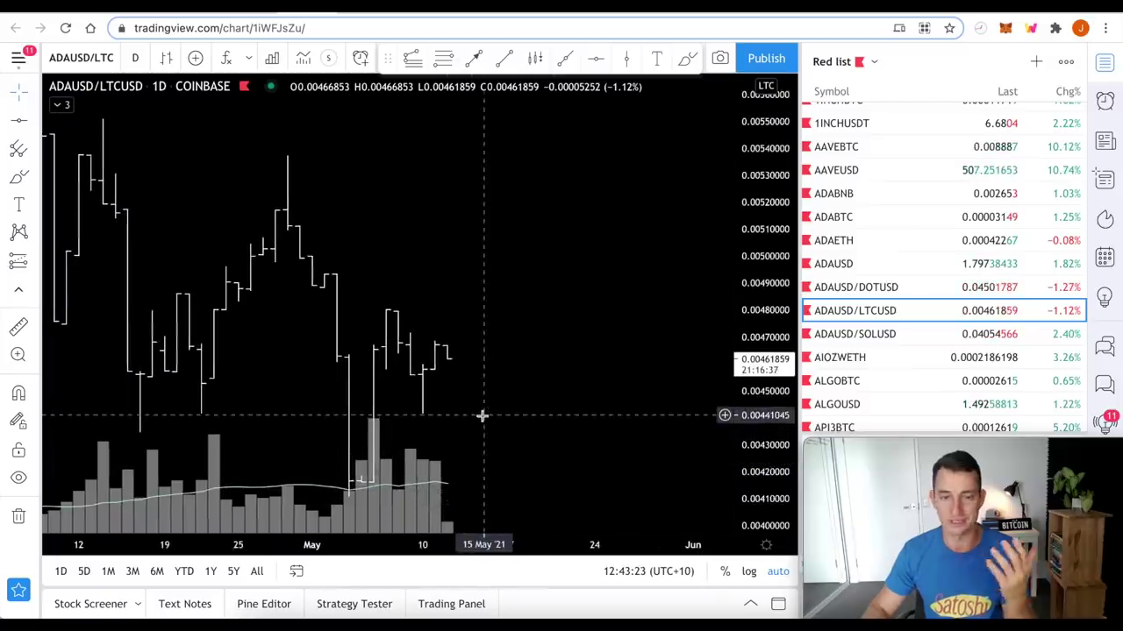